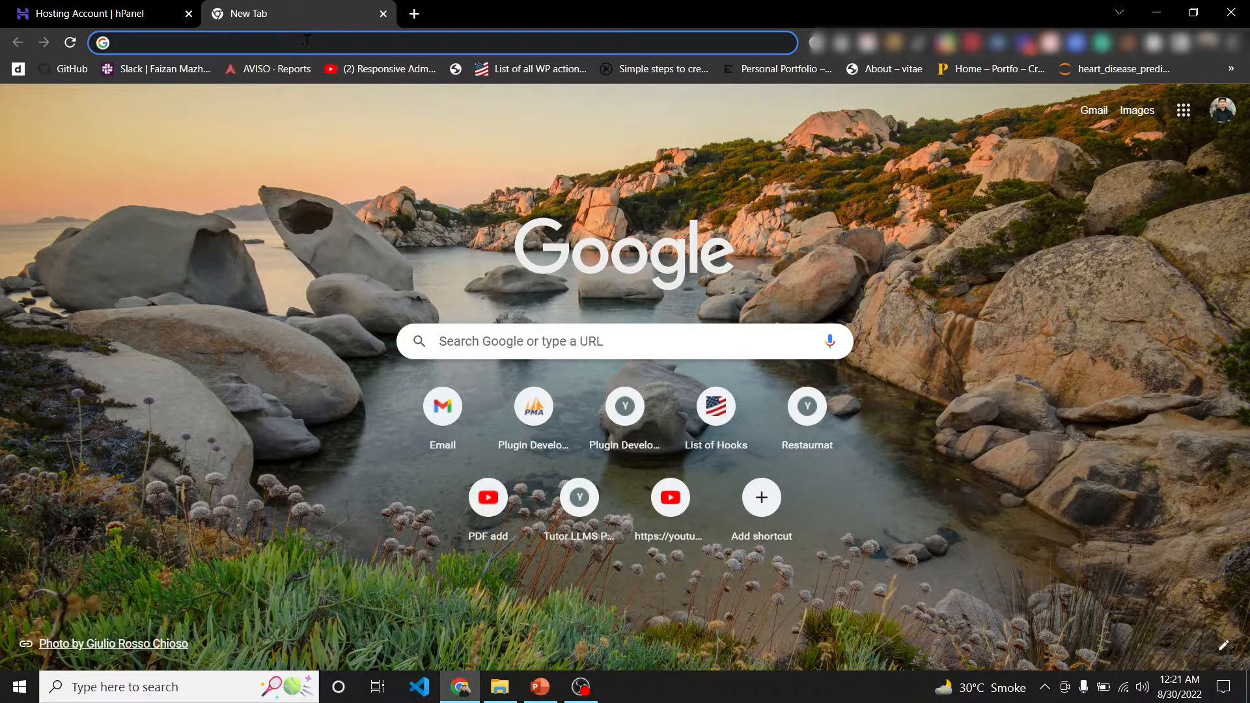
- Load the WordPress.org download page (wordpress.org/download/) from the address-bar suggestion
{"action": "type", "text": "wordpre"}
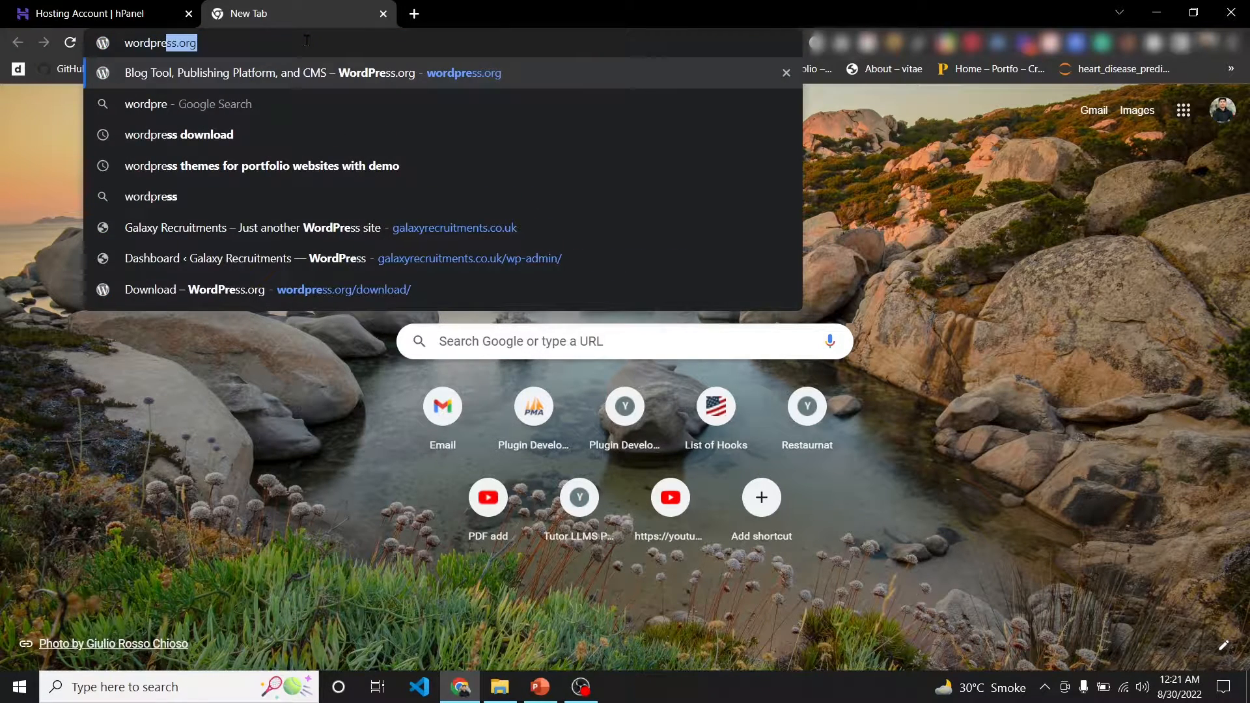
{"action": "type", "text": "ss.org/d"}
{"action": "key", "text": "Down"}
{"action": "key", "text": "Down"}
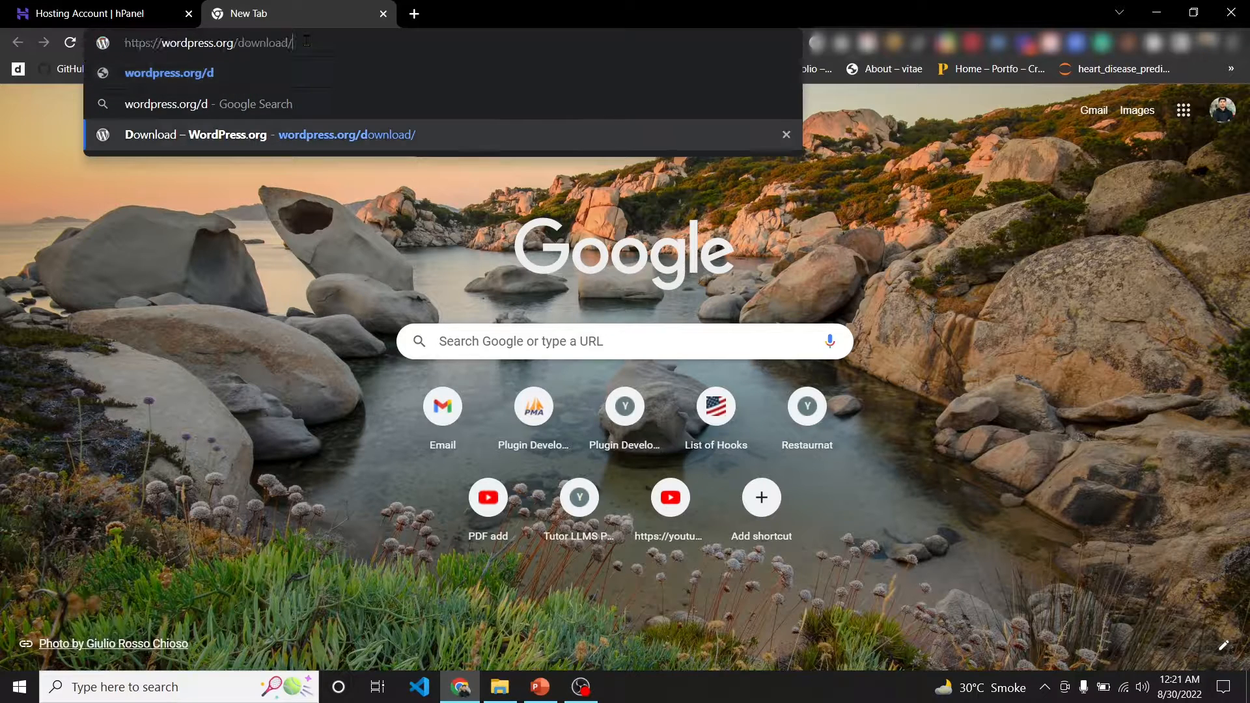
{"action": "key", "text": "Return"}
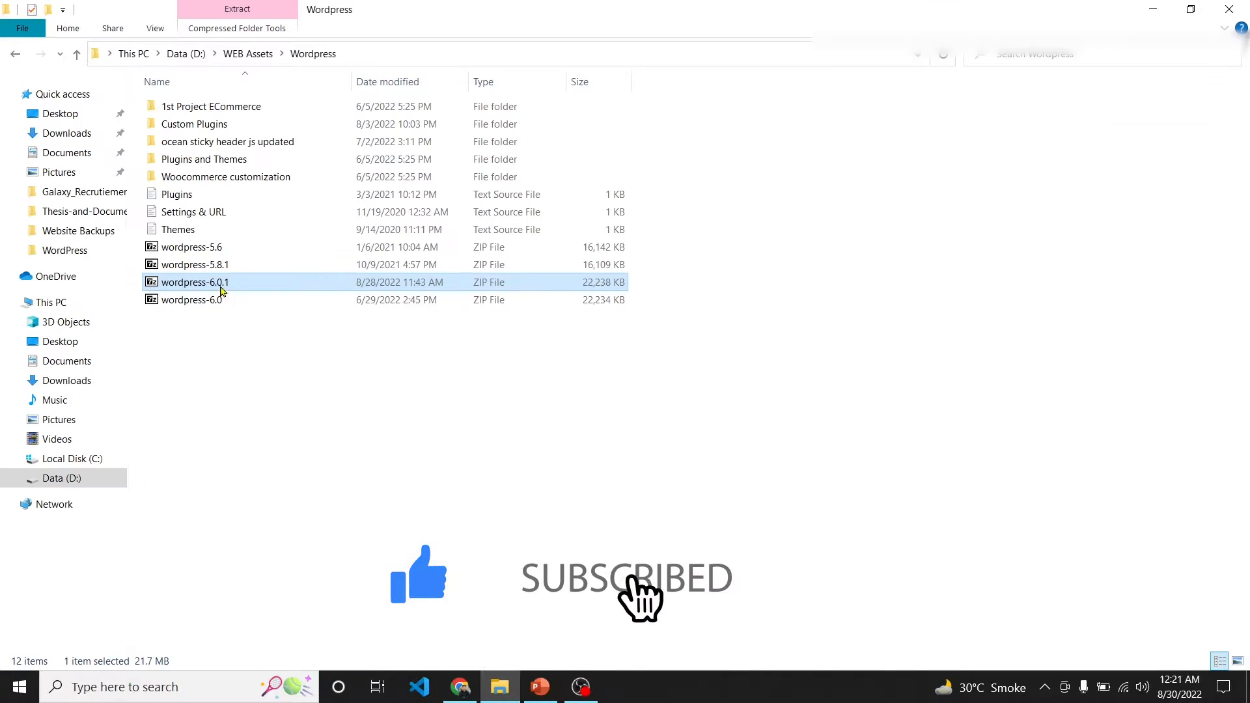
- Select the wordpress-6.0.1 archive in D:\WEB Assets\Wordpress, then close Chrome's WordPress.org download tab
{"action": "left_click", "coordinate": [234, 286]}
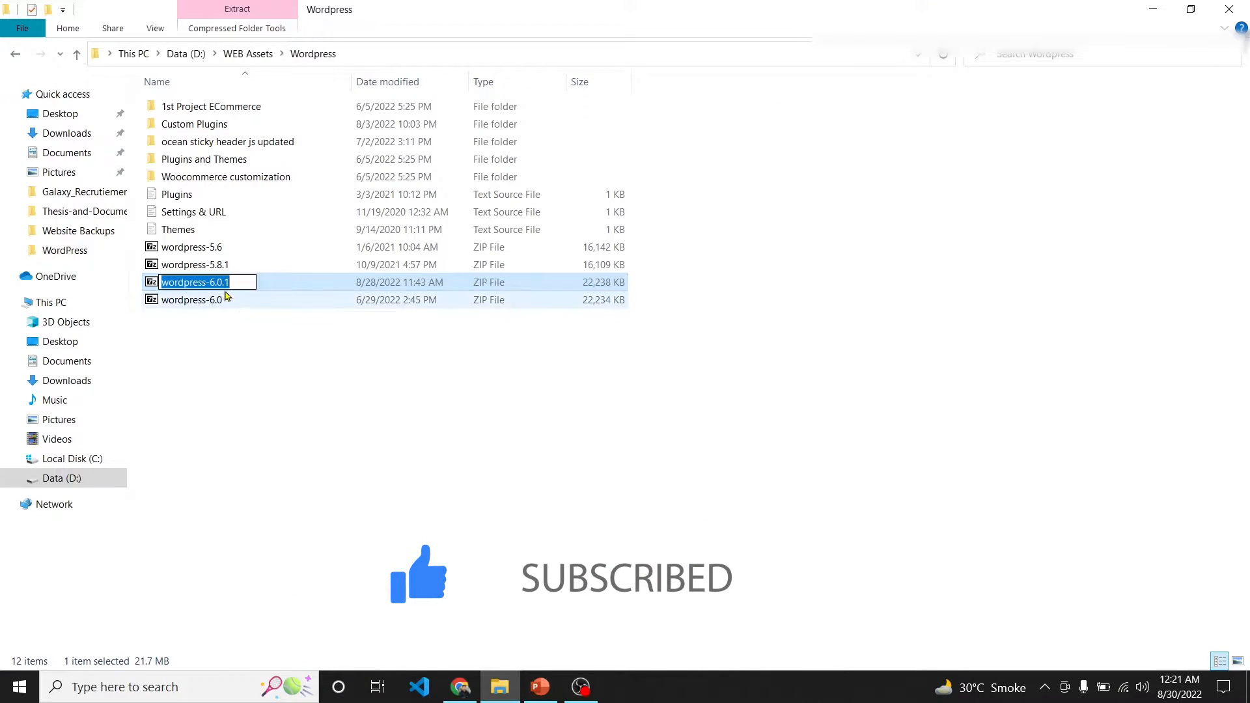
{"action": "left_click", "coordinate": [566, 497]}
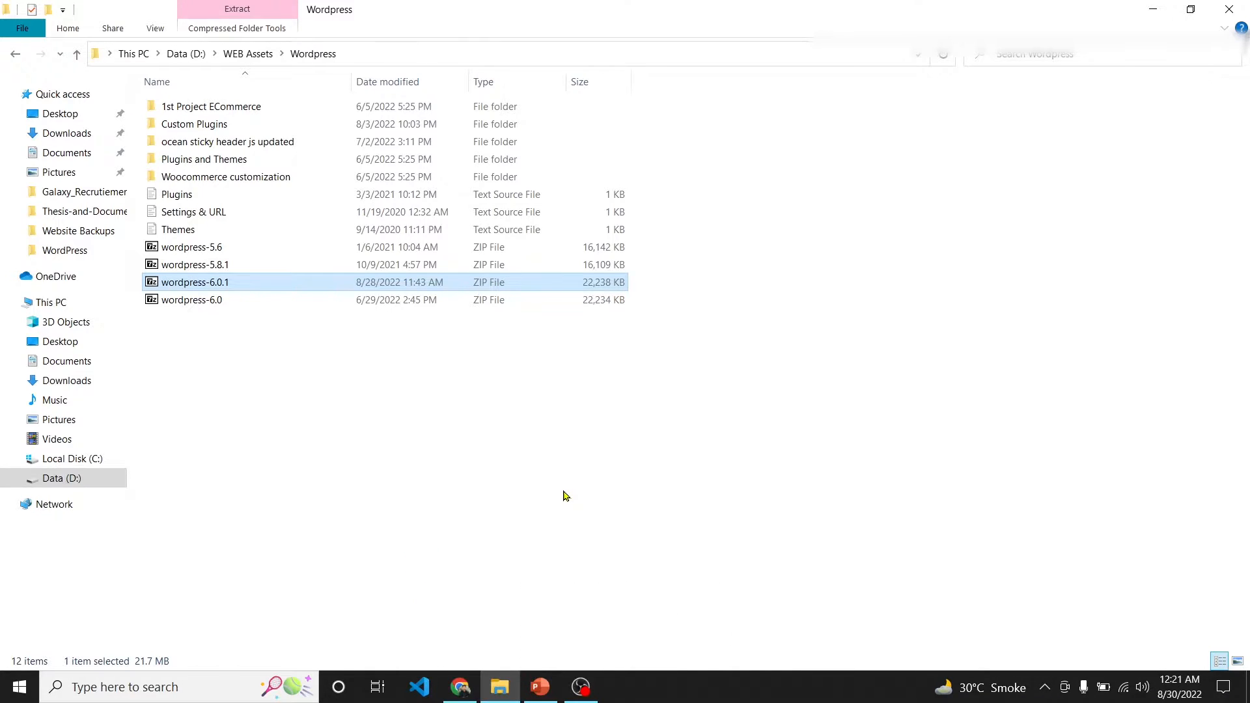
{"action": "key", "text": "alt+Tab"}
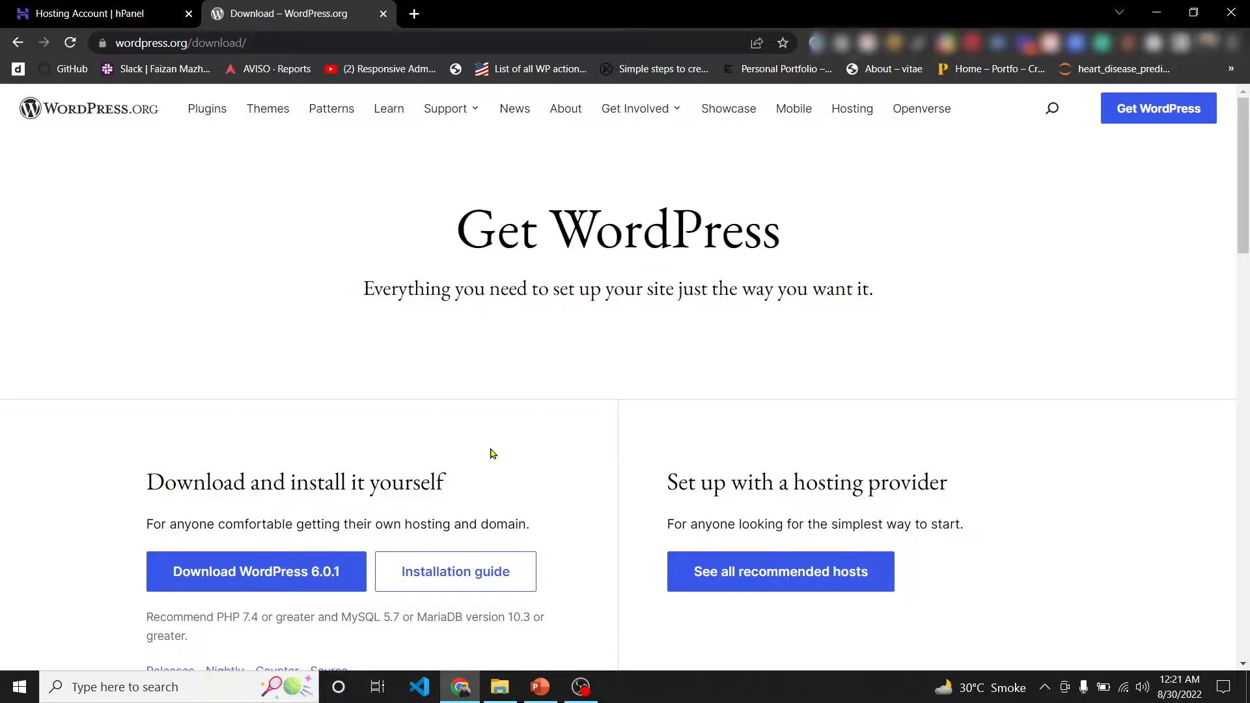
{"action": "key", "text": "ctrl+w"}
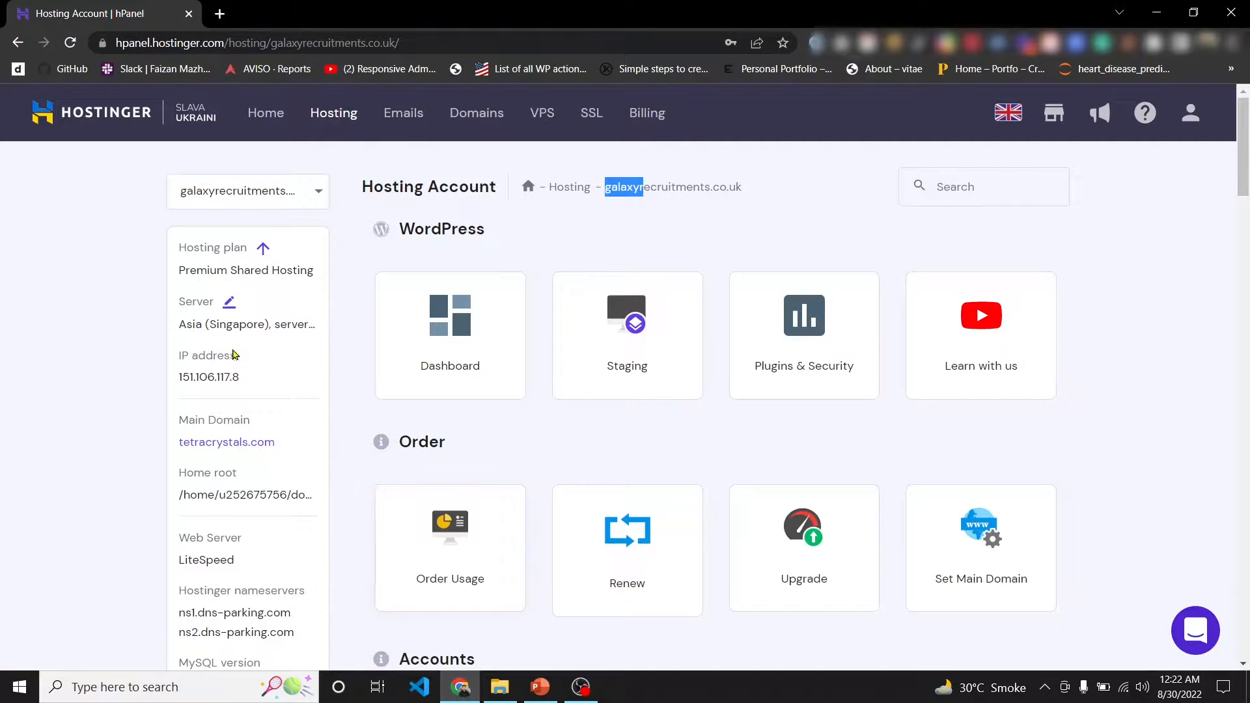
- Copy the galaxyrecruitments.co.uk domain name and open File Manager in a new tab
{"action": "left_click", "coordinate": [521, 246]}
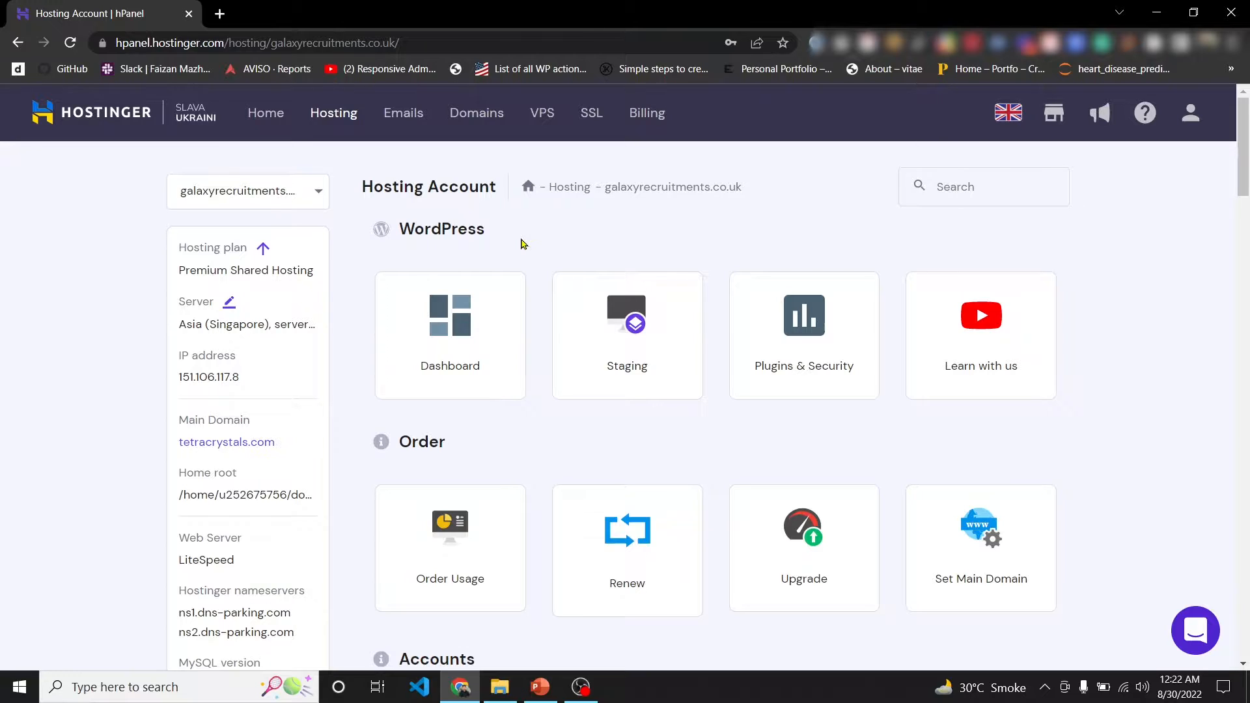
{"action": "left_click_drag", "start_coordinate": [742, 188], "coordinate": [605, 192]}
{"action": "key", "text": "ctrl+c"}
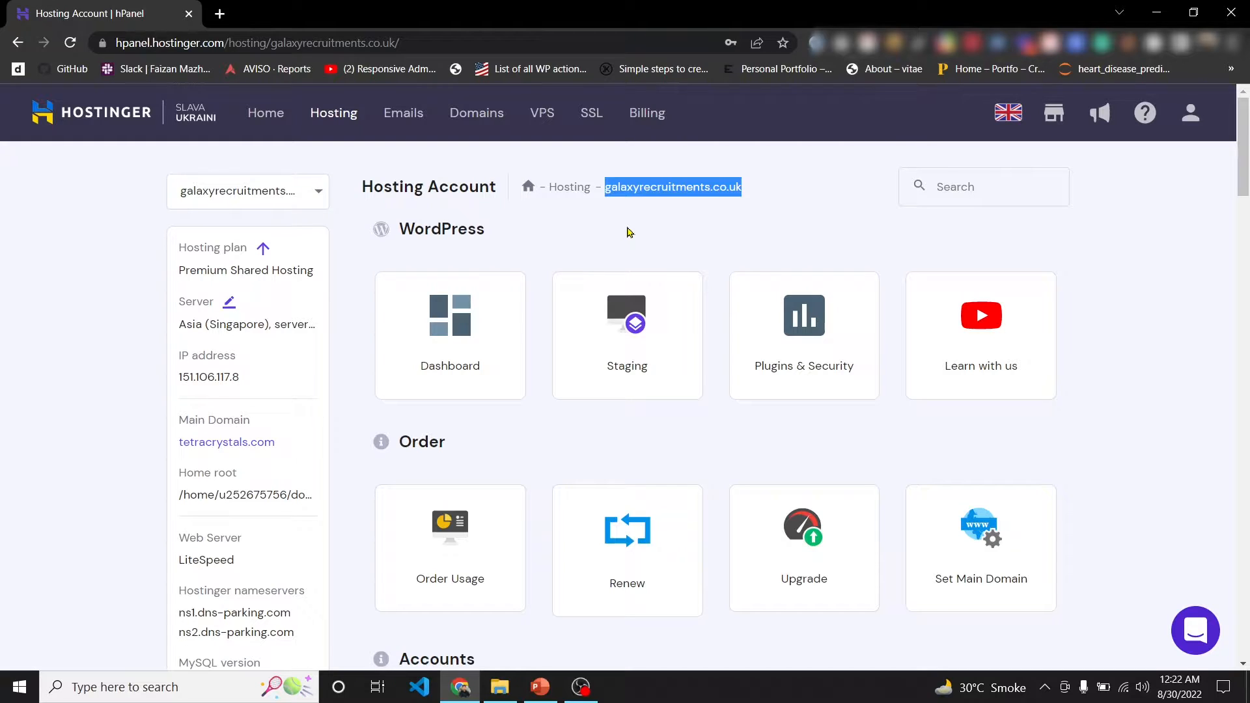
{"action": "left_click", "coordinate": [951, 187]}
{"action": "type", "text": "fi"}
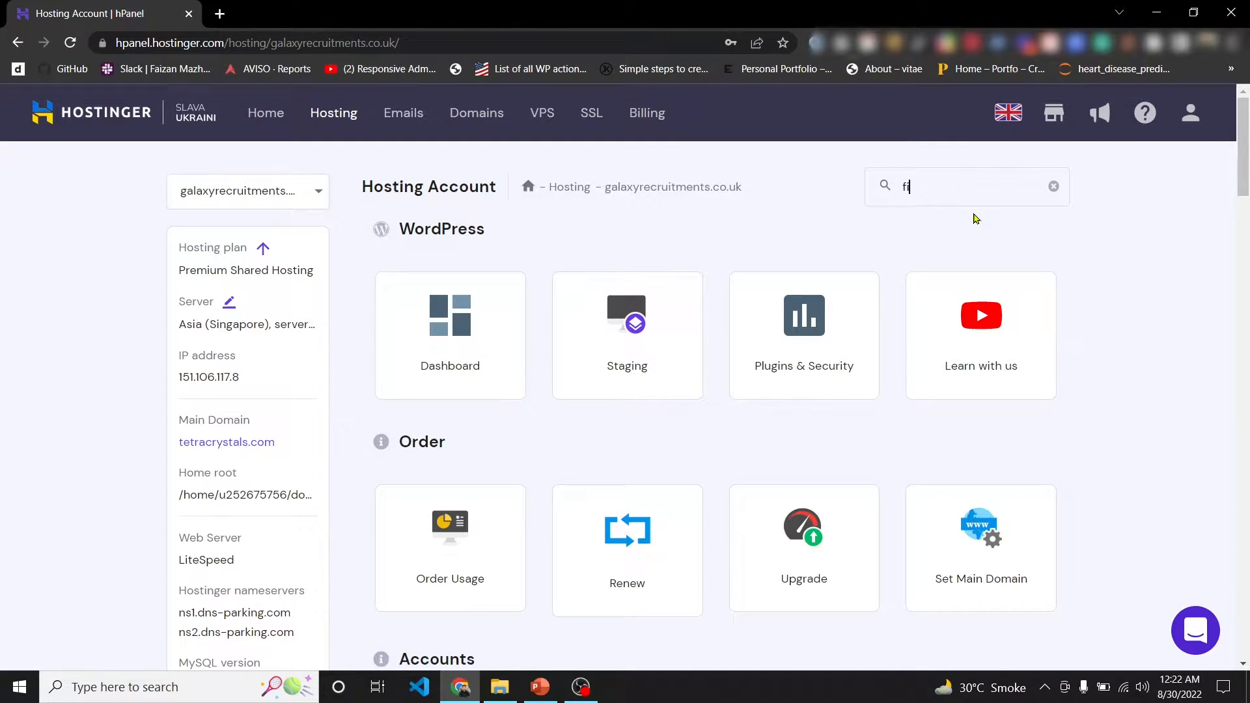
{"action": "type", "text": "le"}
{"action": "right_click", "coordinate": [665, 340]}
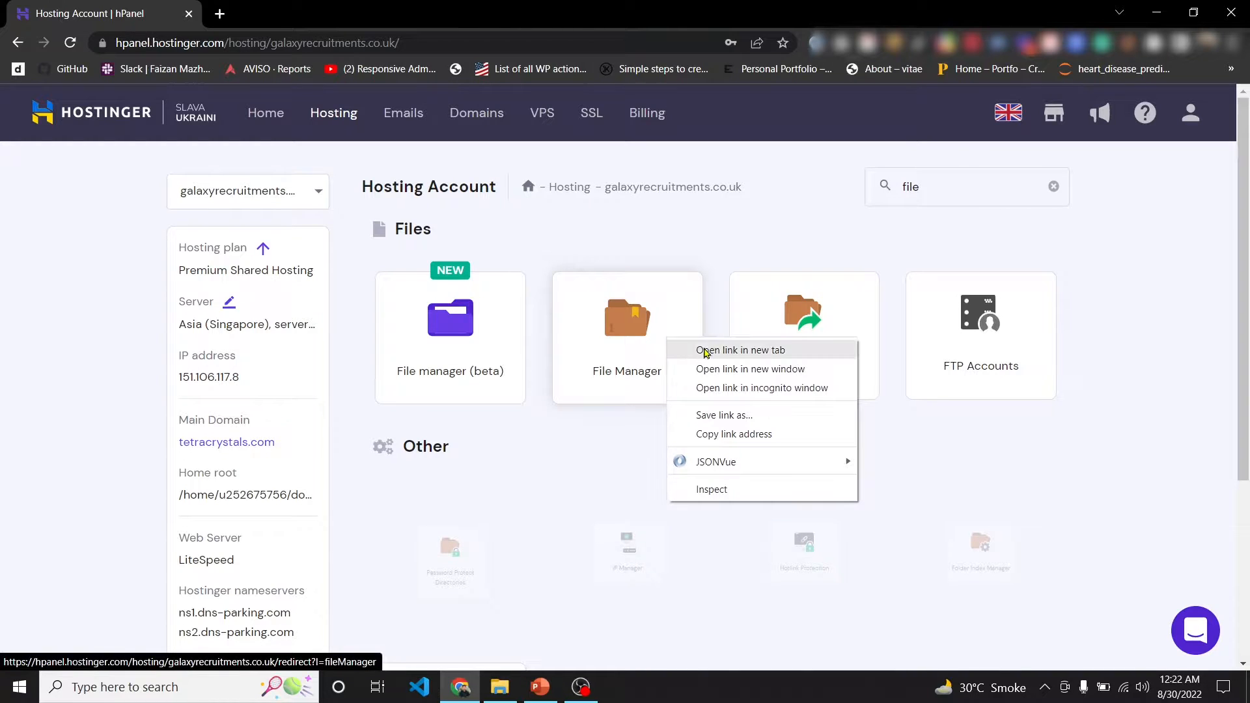
{"action": "left_click", "coordinate": [740, 350]}
{"action": "left_click", "coordinate": [293, 14]}
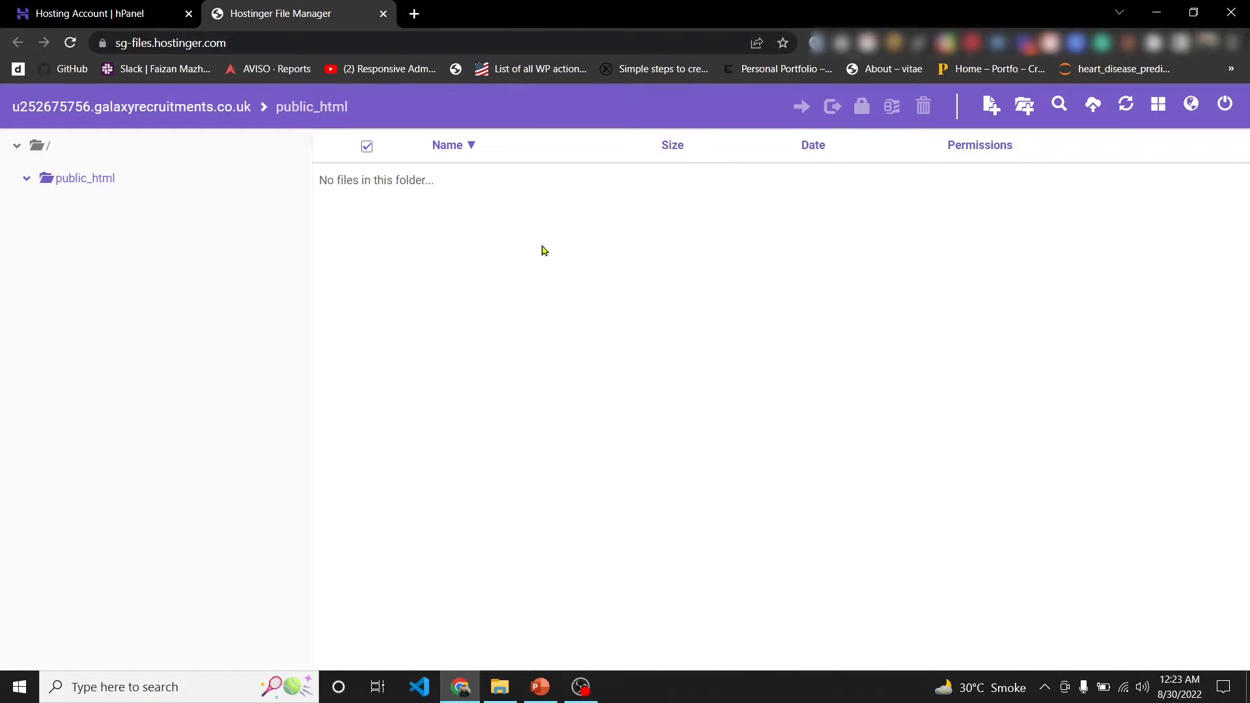
- Visit galaxyrecruitments.co.uk to confirm it returns 403 Forbidden, then return to File Manager
{"action": "left_click", "coordinate": [414, 14]}
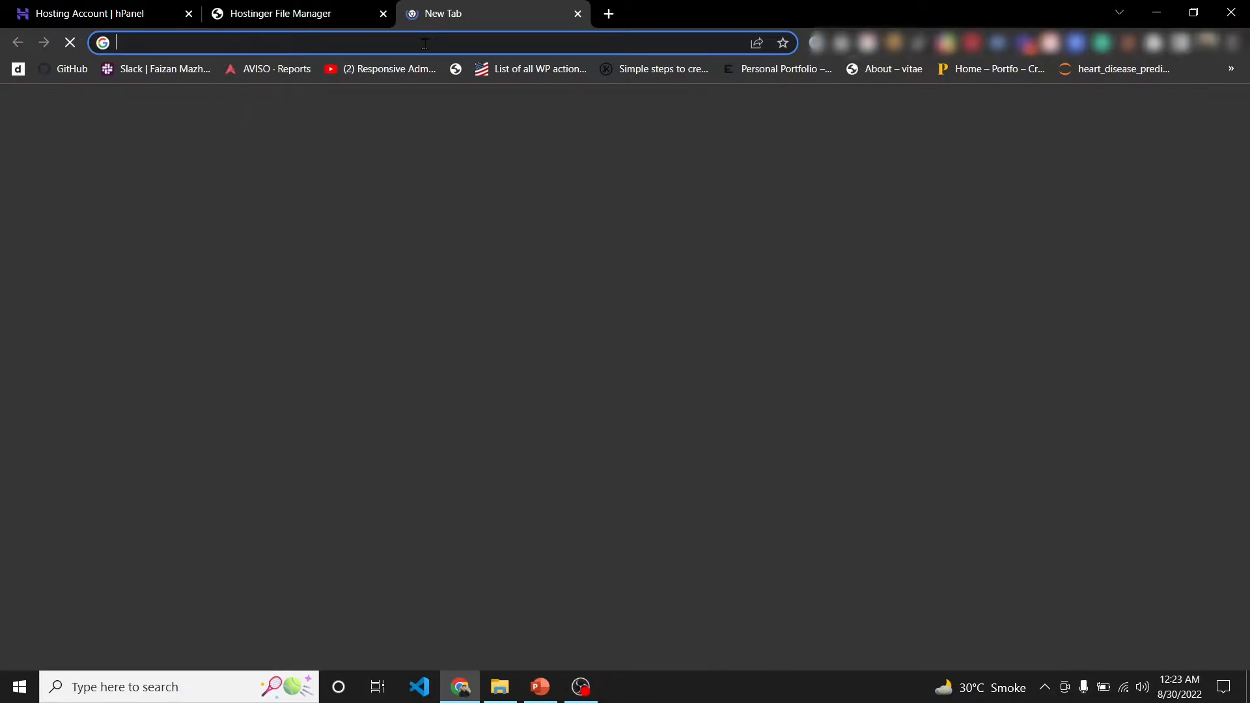
{"action": "key", "text": "ctrl+v"}
{"action": "key", "text": "Return"}
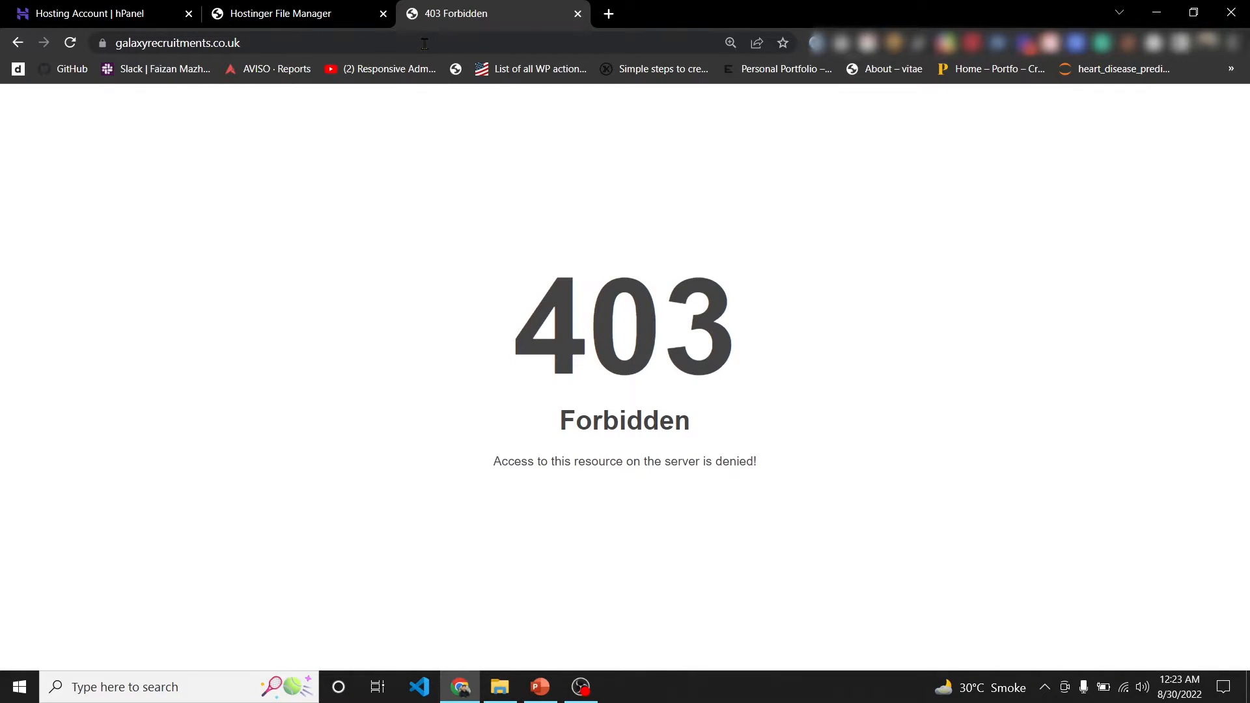
{"action": "left_click", "coordinate": [347, 18]}
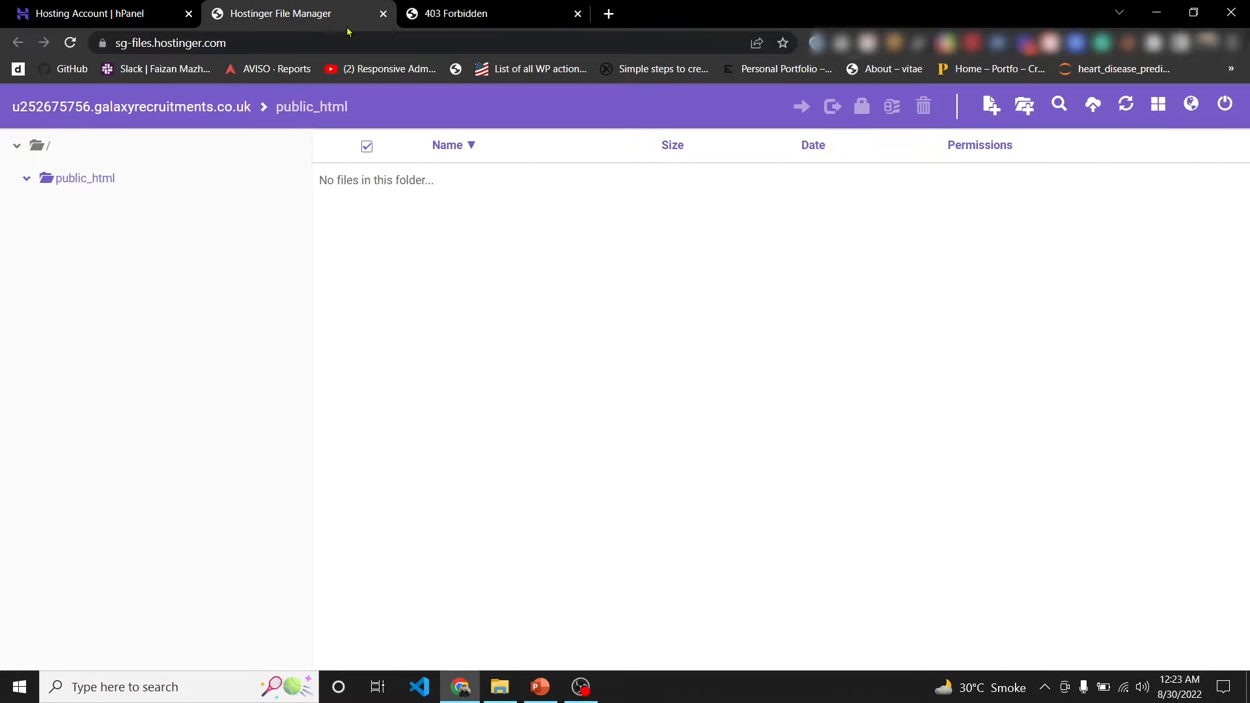
{"action": "left_click_drag", "start_coordinate": [375, 180], "coordinate": [461, 198]}
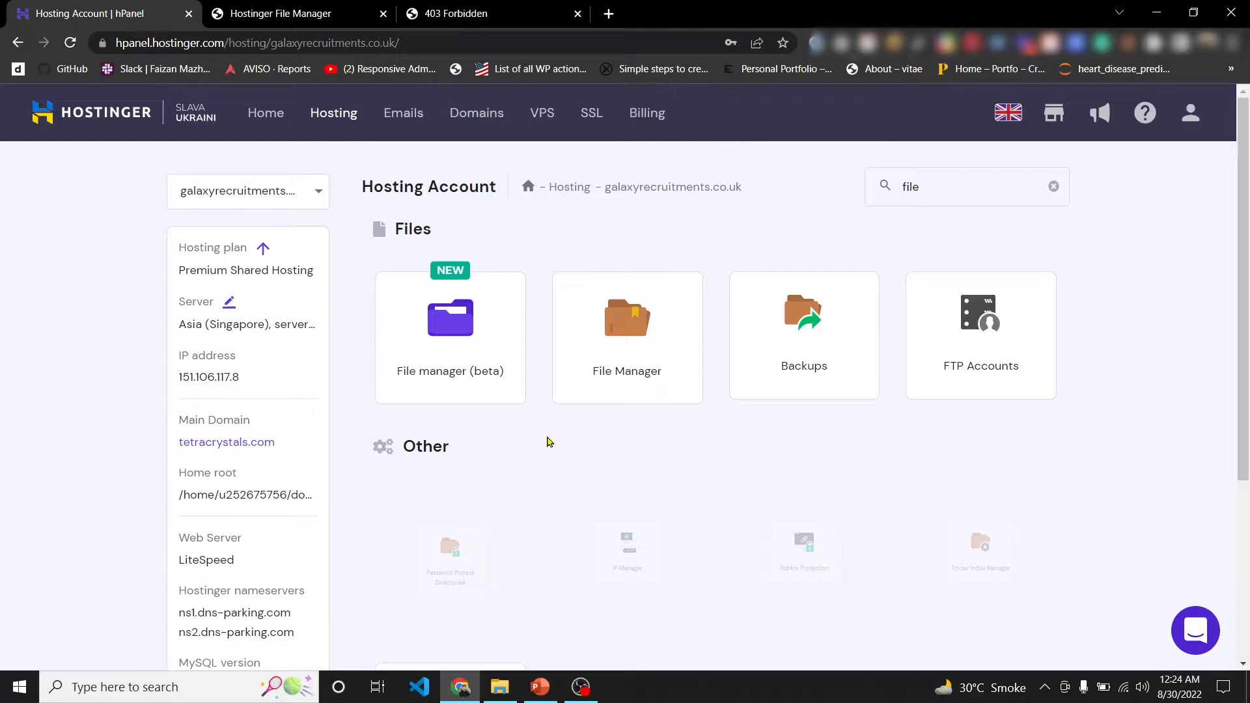
{"action": "left_click", "coordinate": [499, 687]}
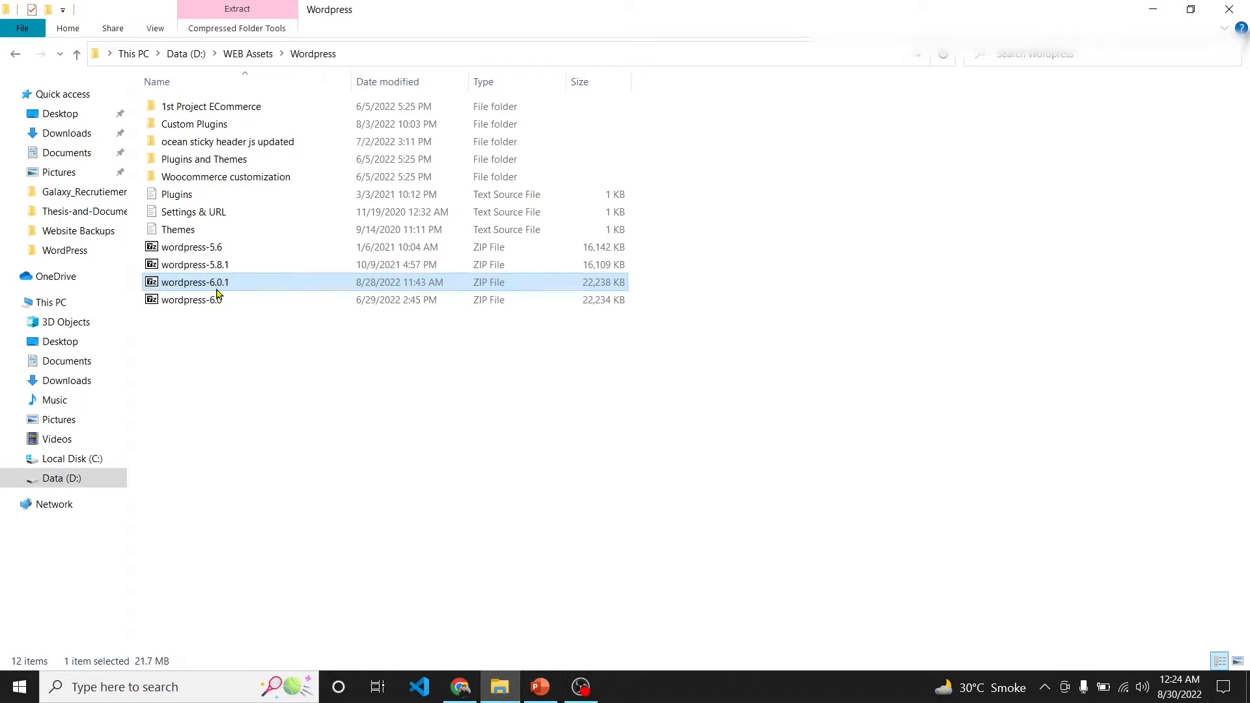
{"action": "left_click", "coordinate": [460, 687]}
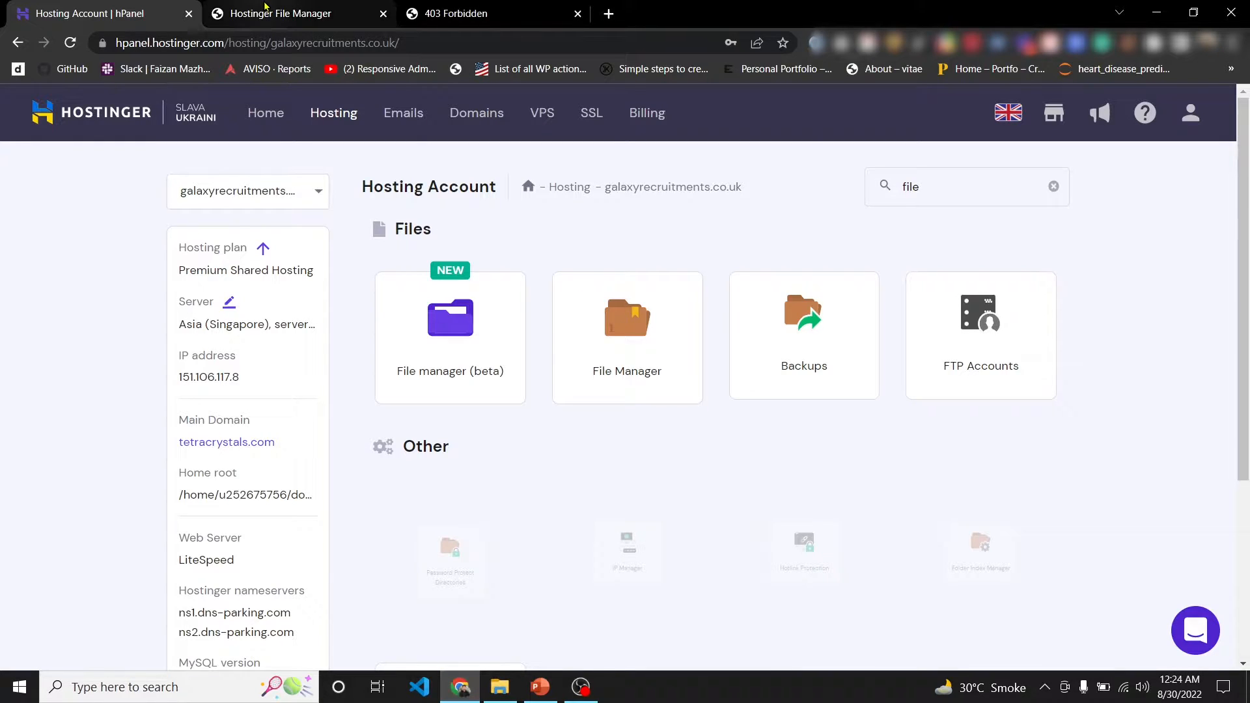
{"action": "left_click", "coordinate": [265, 7]}
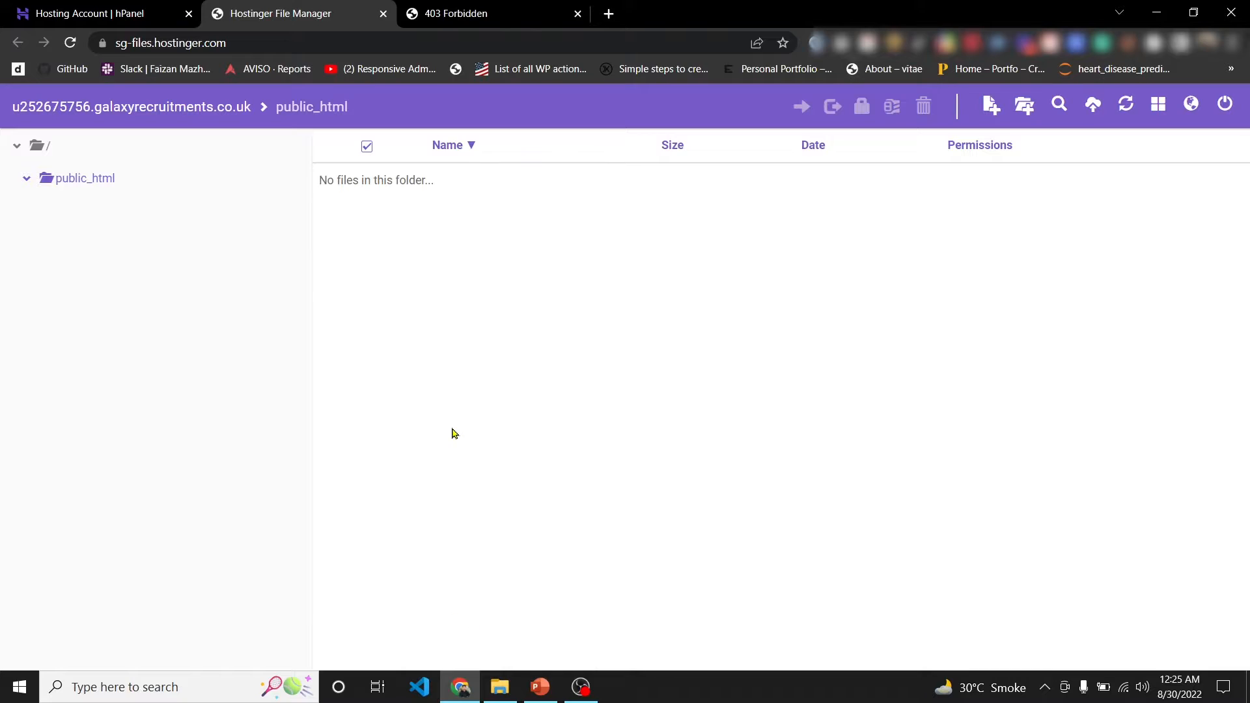
- Drag the 21.7 MB wordpress-6.0.1.zip from File Explorer into public_html and upload it
{"action": "left_click", "coordinate": [500, 687]}
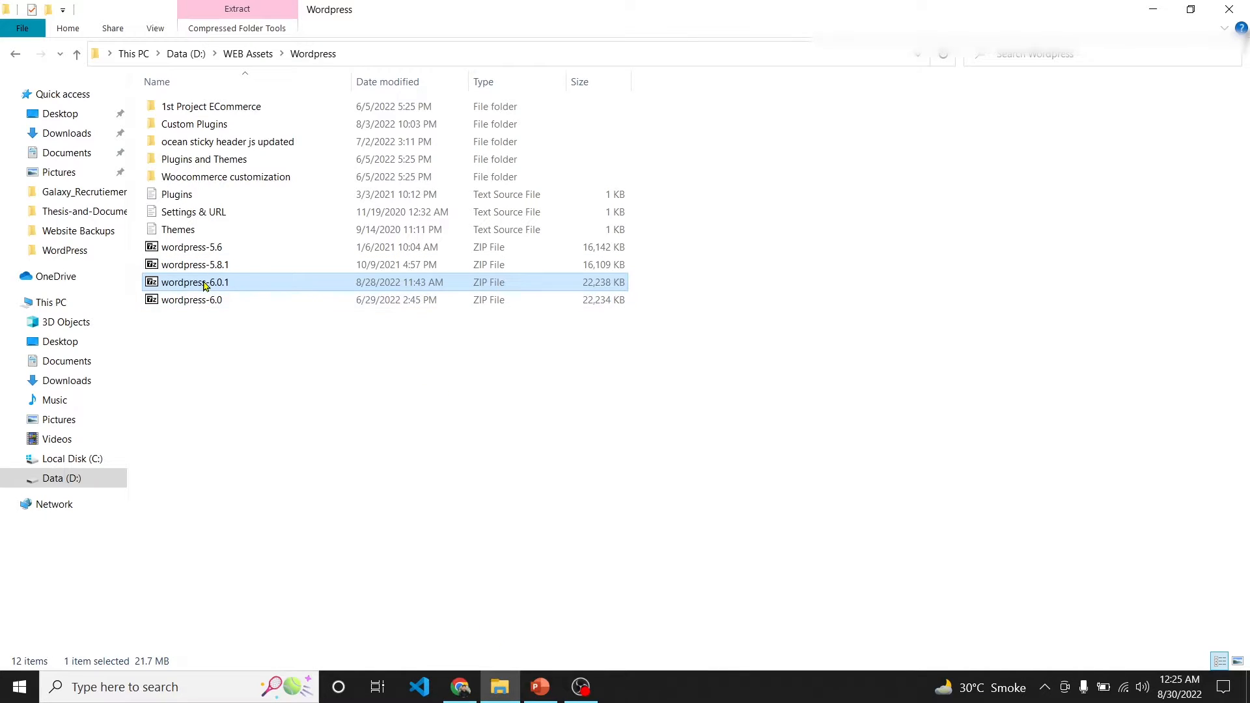
{"action": "left_click_drag", "start_coordinate": [204, 285], "coordinate": [631, 442]}
{"action": "key", "text": "alt+Tab"}
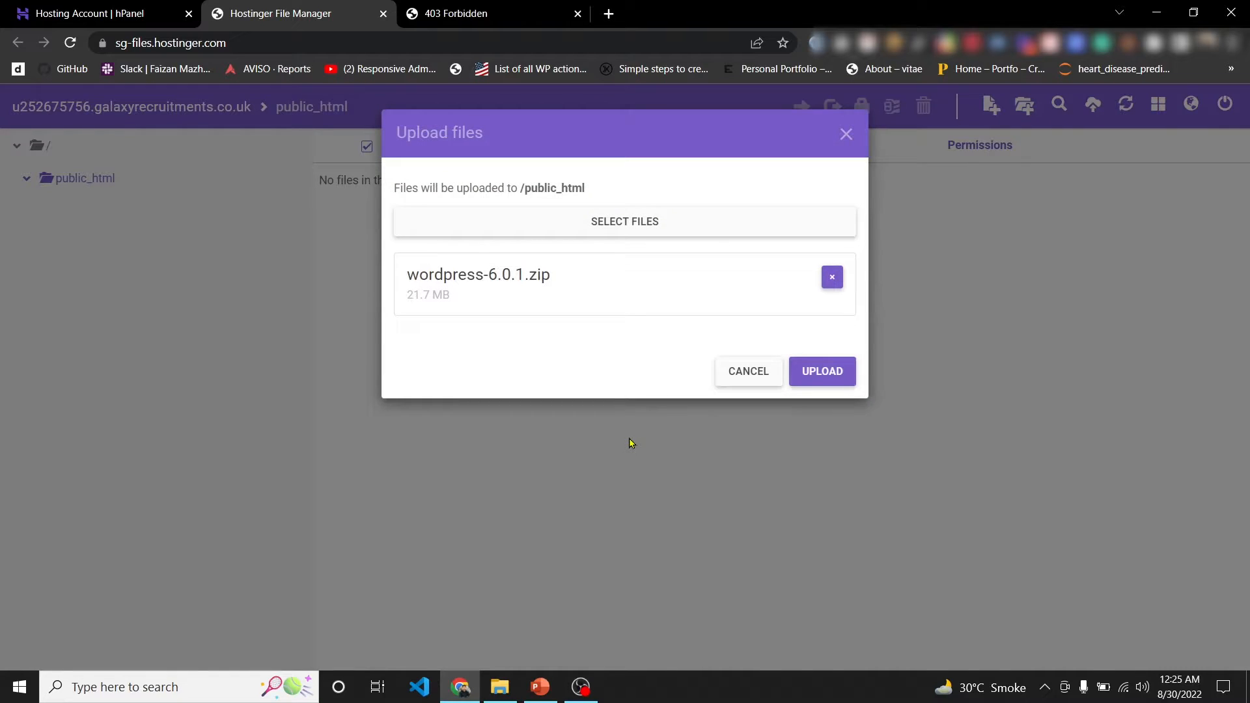
{"action": "left_click", "coordinate": [812, 382]}
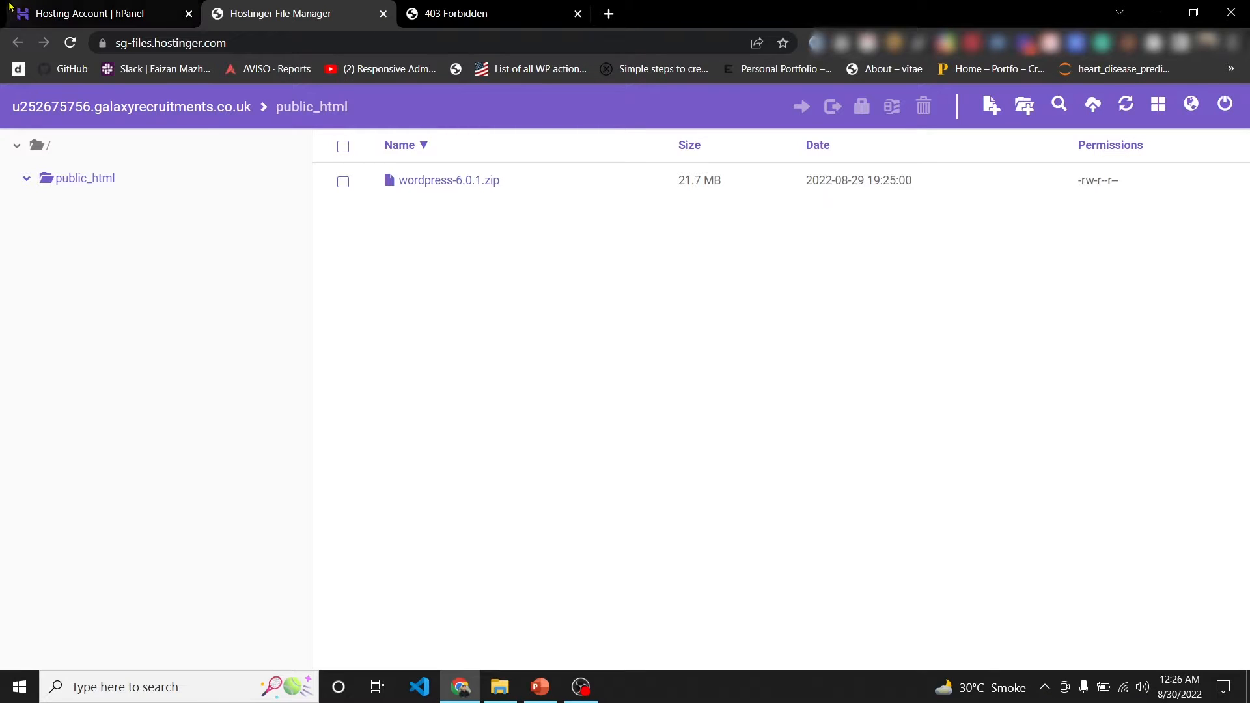
{"action": "left_click", "coordinate": [162, 7]}
{"action": "left_click", "coordinate": [282, 8]}
- Search the hosting tools for 'mysql' and open the MySQL Databases page
{"action": "left_click", "coordinate": [163, 7]}
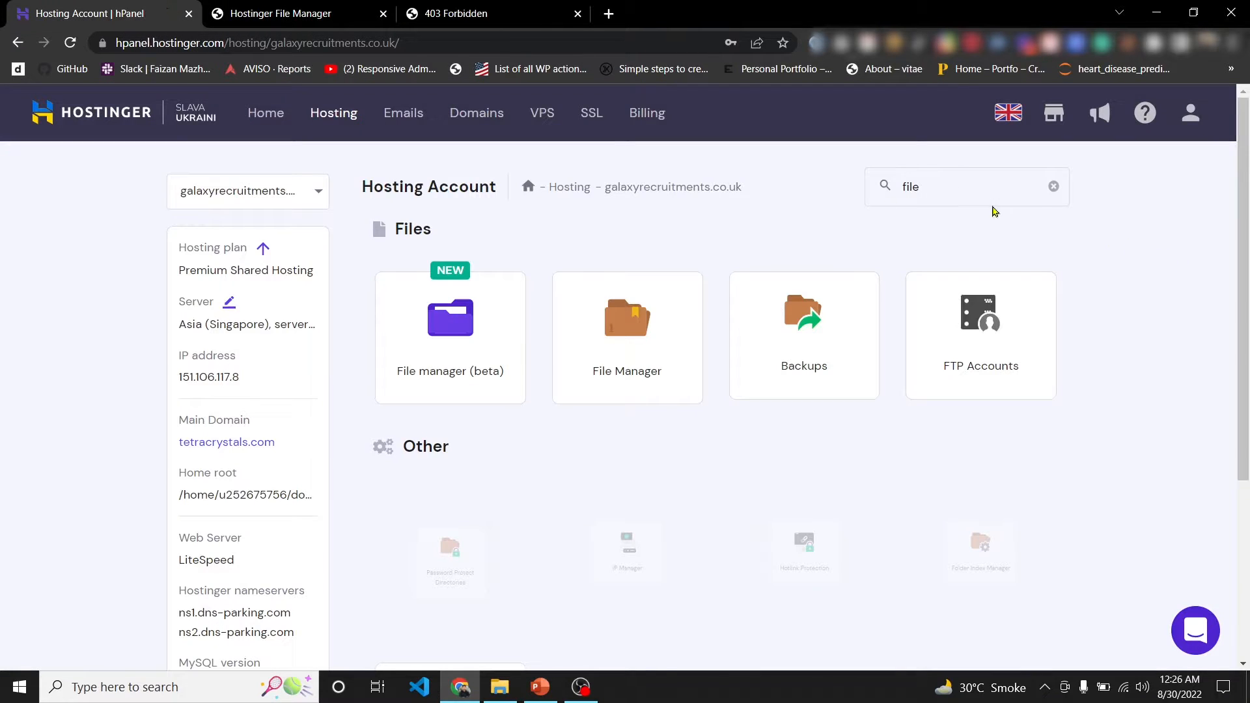
{"action": "double_click", "coordinate": [926, 177]}
{"action": "type", "text": "mysql"}
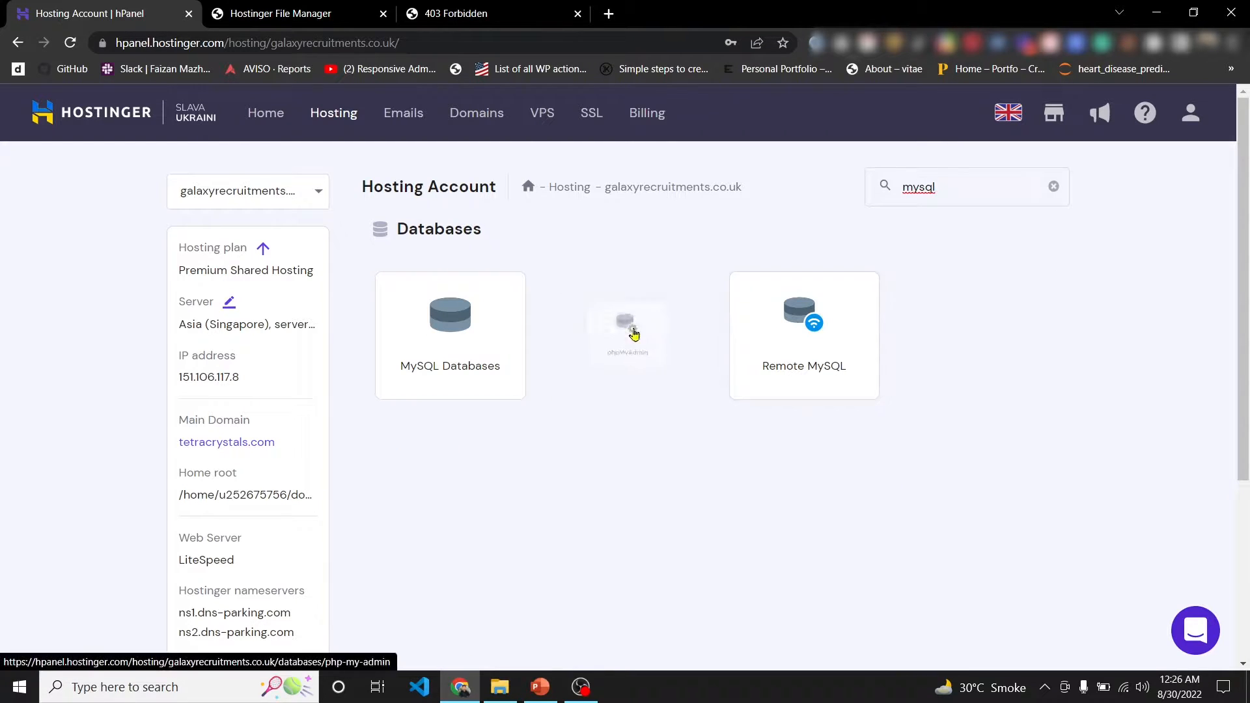
{"action": "left_click", "coordinate": [466, 349]}
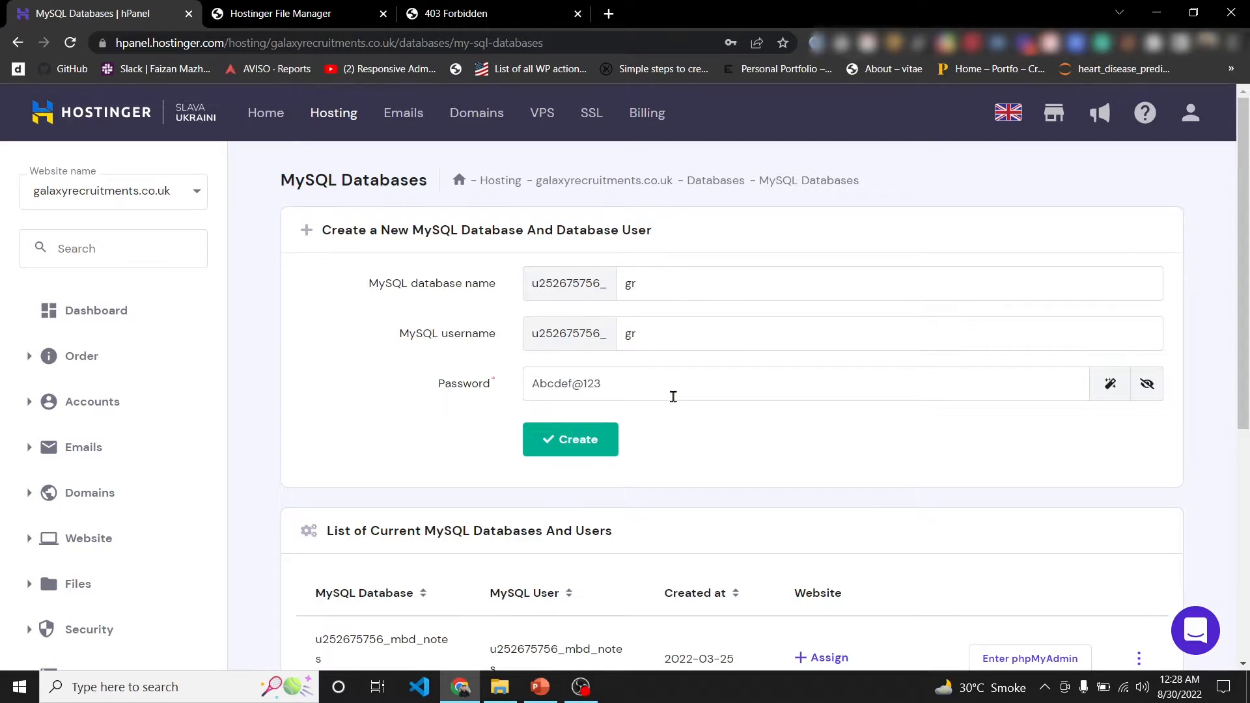
{"action": "left_click_drag", "start_coordinate": [602, 384], "coordinate": [407, 392]}
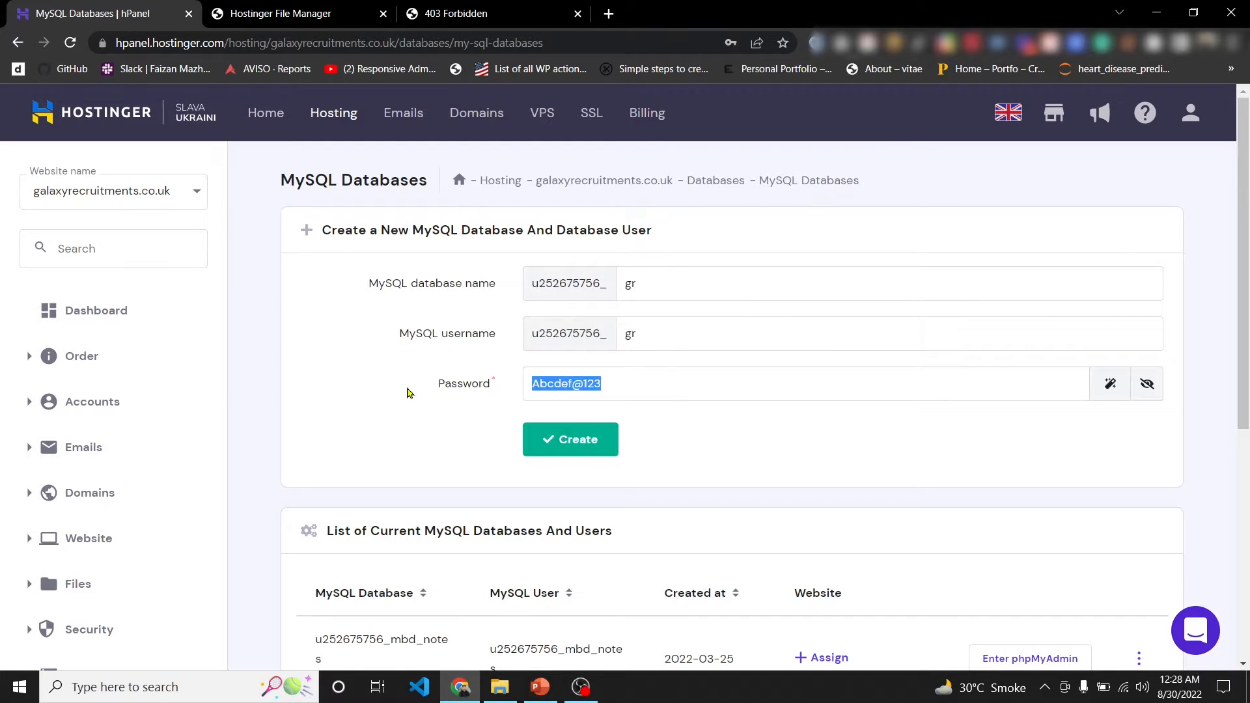
{"action": "key", "text": "BackSpace"}
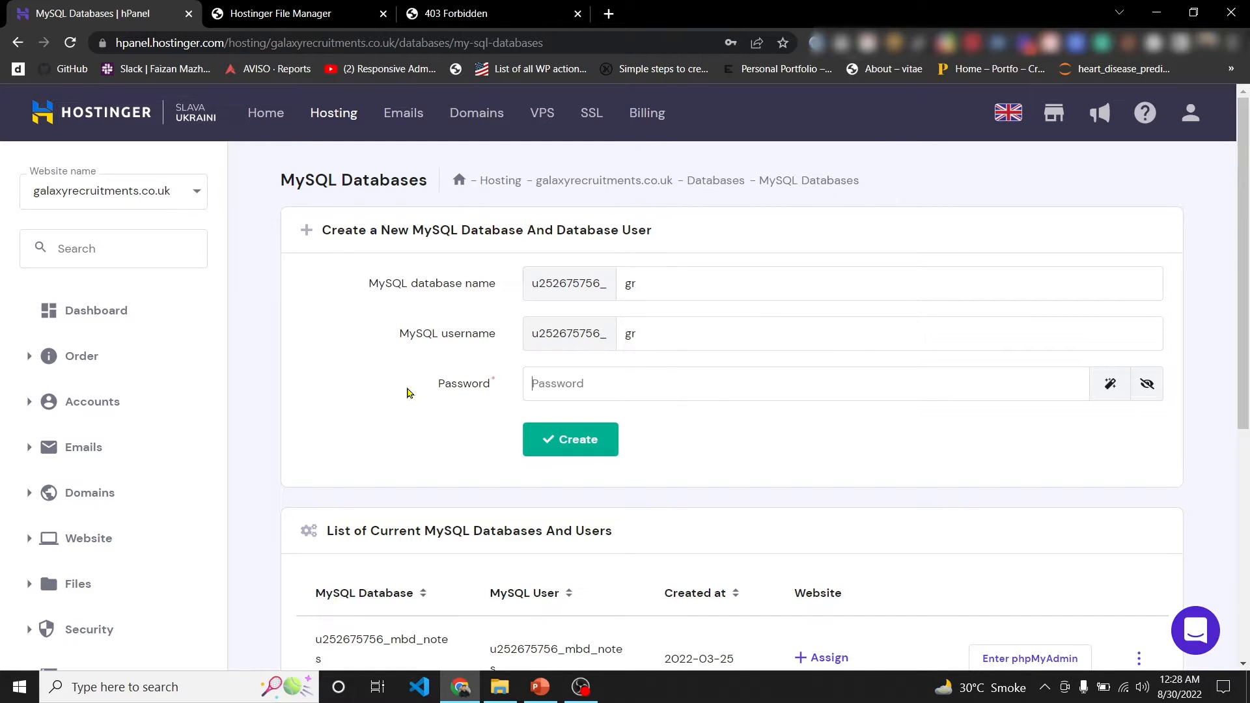
{"action": "key", "text": "Return"}
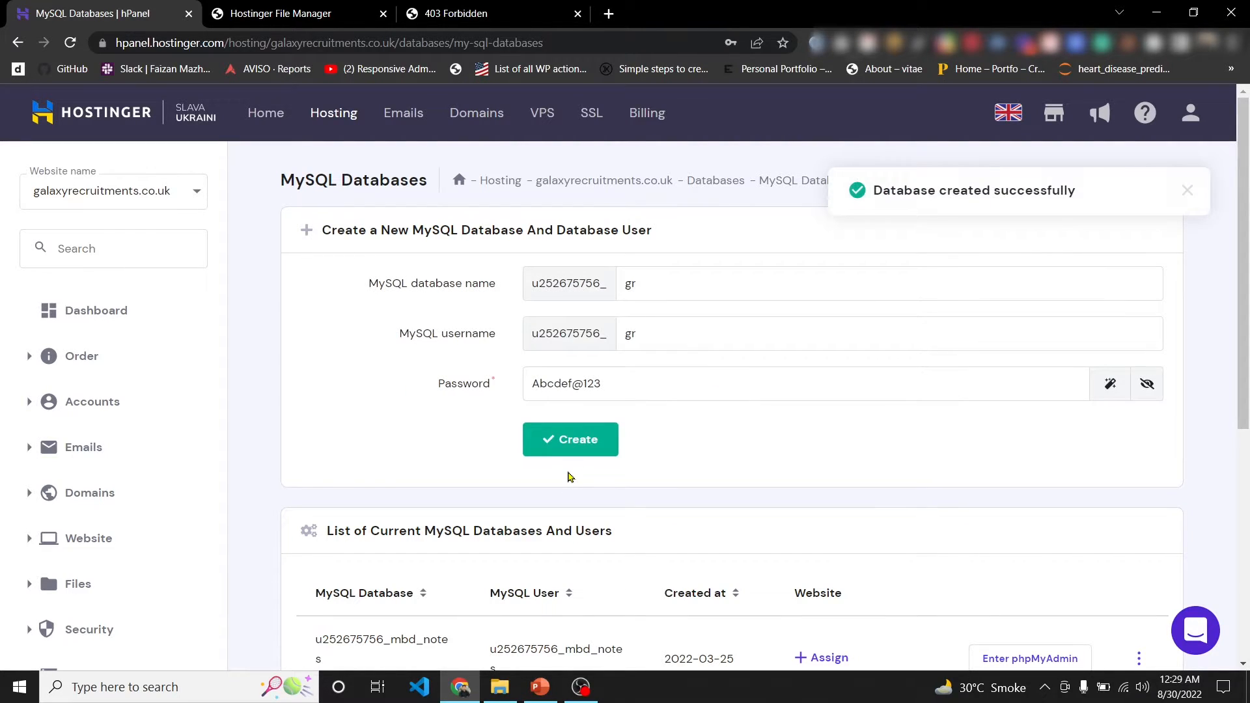
{"action": "scroll", "coordinate": [569, 481], "scroll_direction": "down", "scroll_amount": 2}
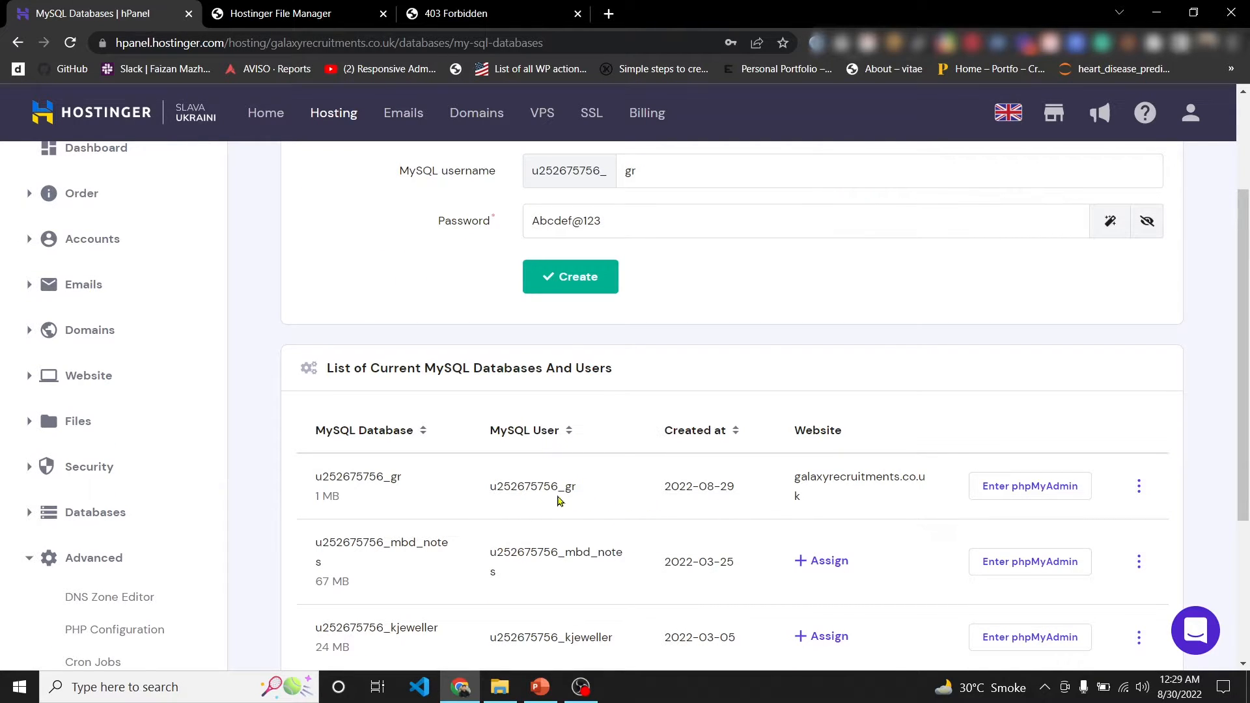
{"action": "scroll", "coordinate": [392, 385], "scroll_direction": "up", "scroll_amount": 2}
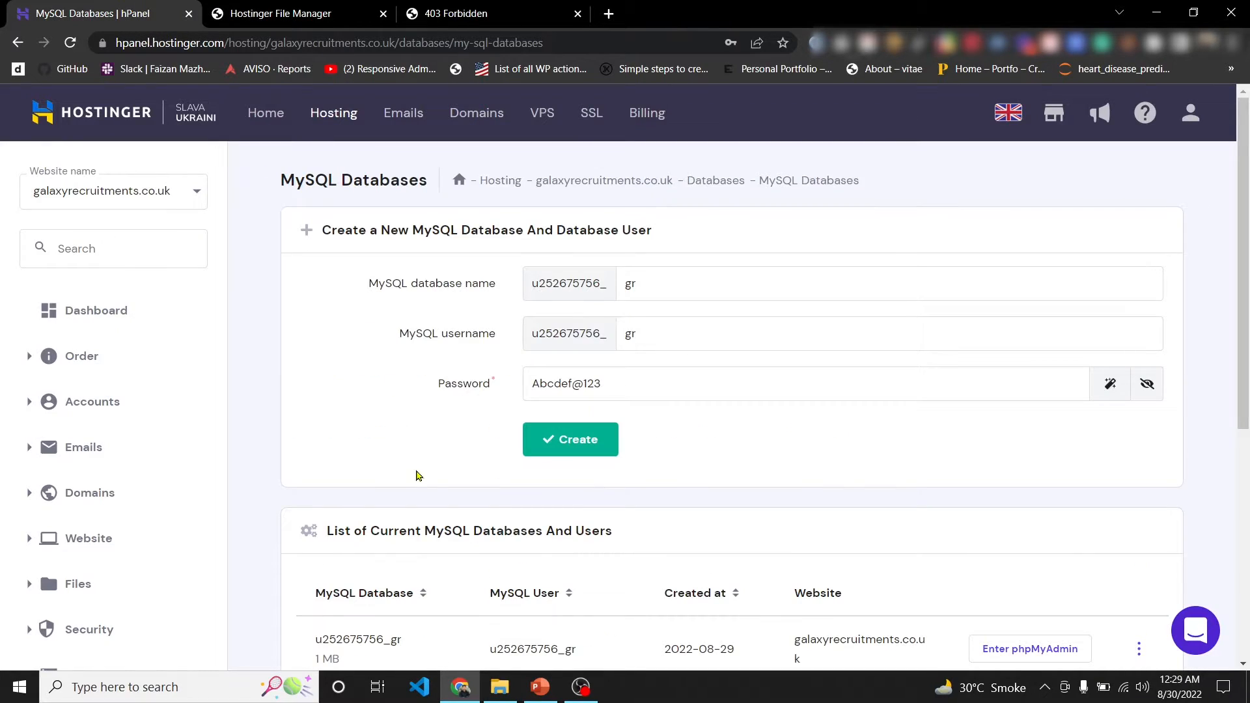
- Extract wordpress-6.0.1.zip inside public_html
{"action": "left_click", "coordinate": [280, 13]}
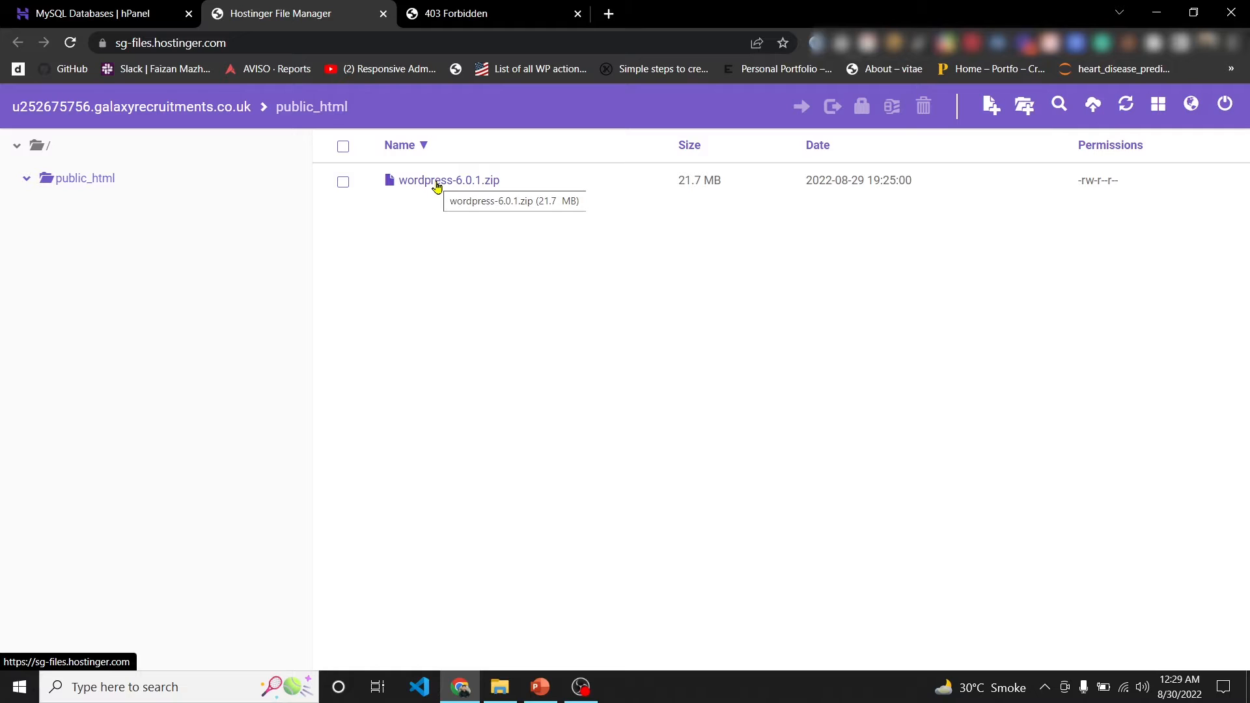
{"action": "double_click", "coordinate": [436, 182]}
{"action": "left_click", "coordinate": [817, 315]}
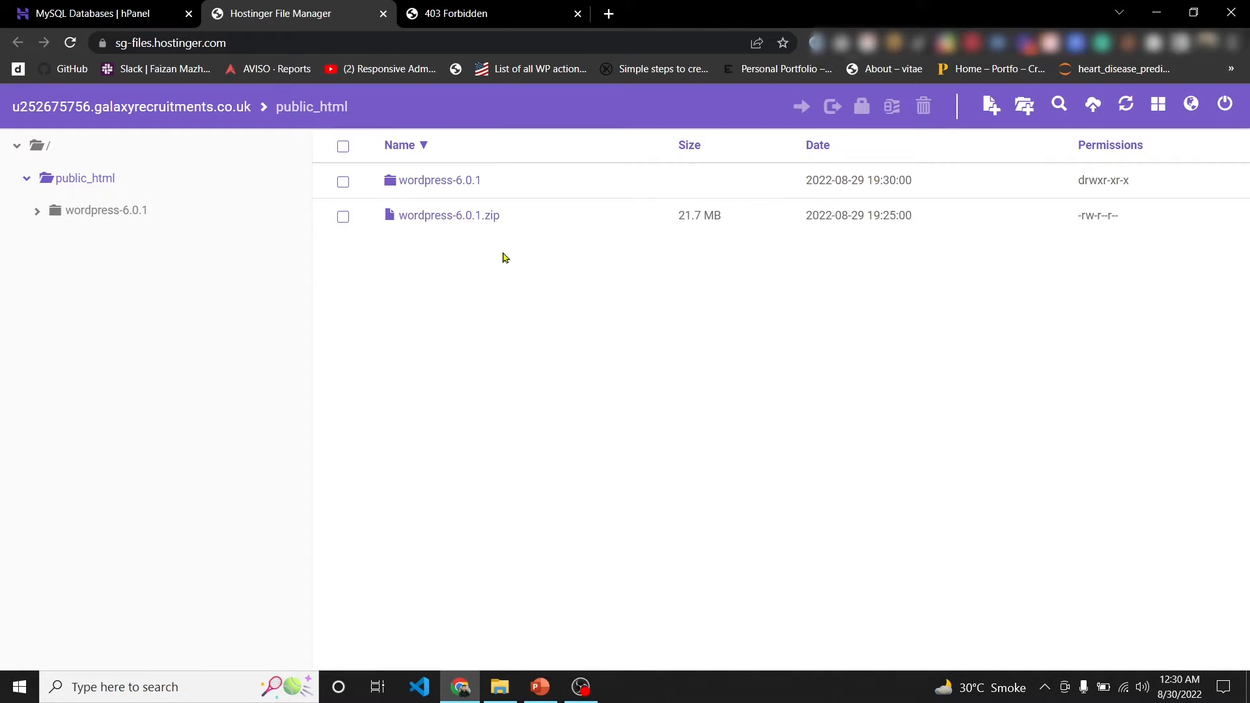
- Delete the zip, open the extracted wordpress folder and select all its files
{"action": "left_click", "coordinate": [342, 217]}
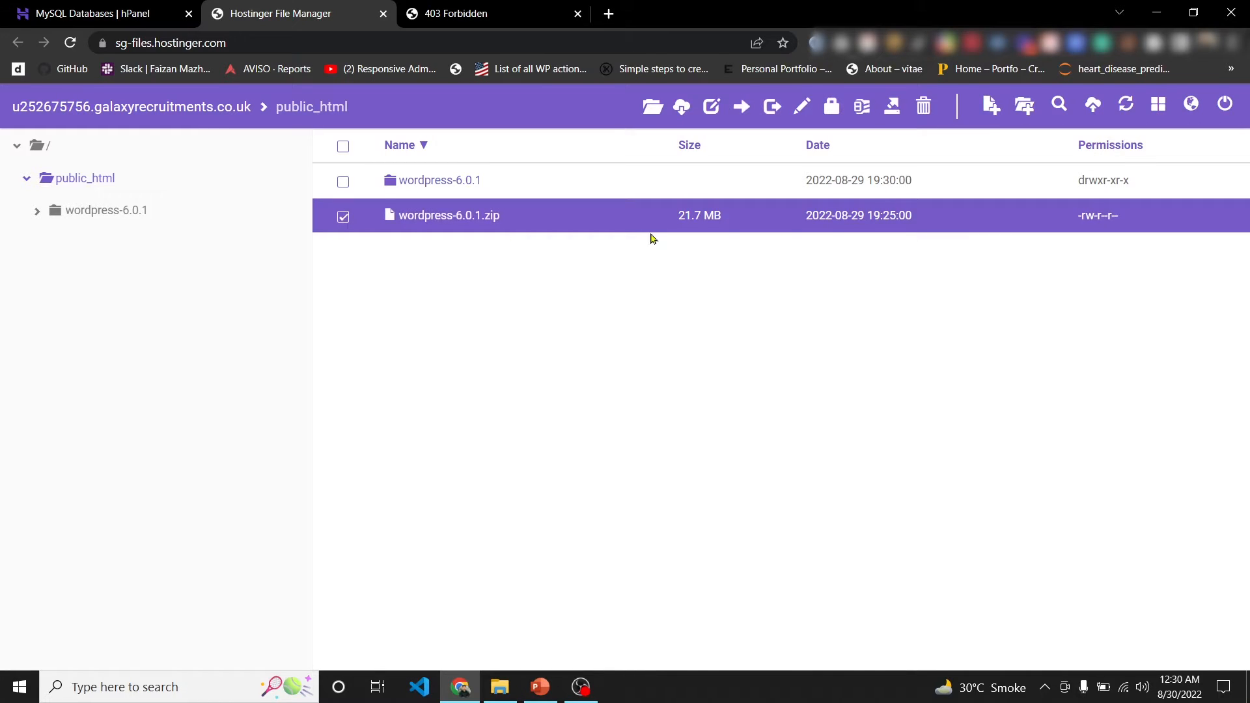
{"action": "left_click", "coordinate": [925, 107]}
{"action": "left_click", "coordinate": [825, 235]}
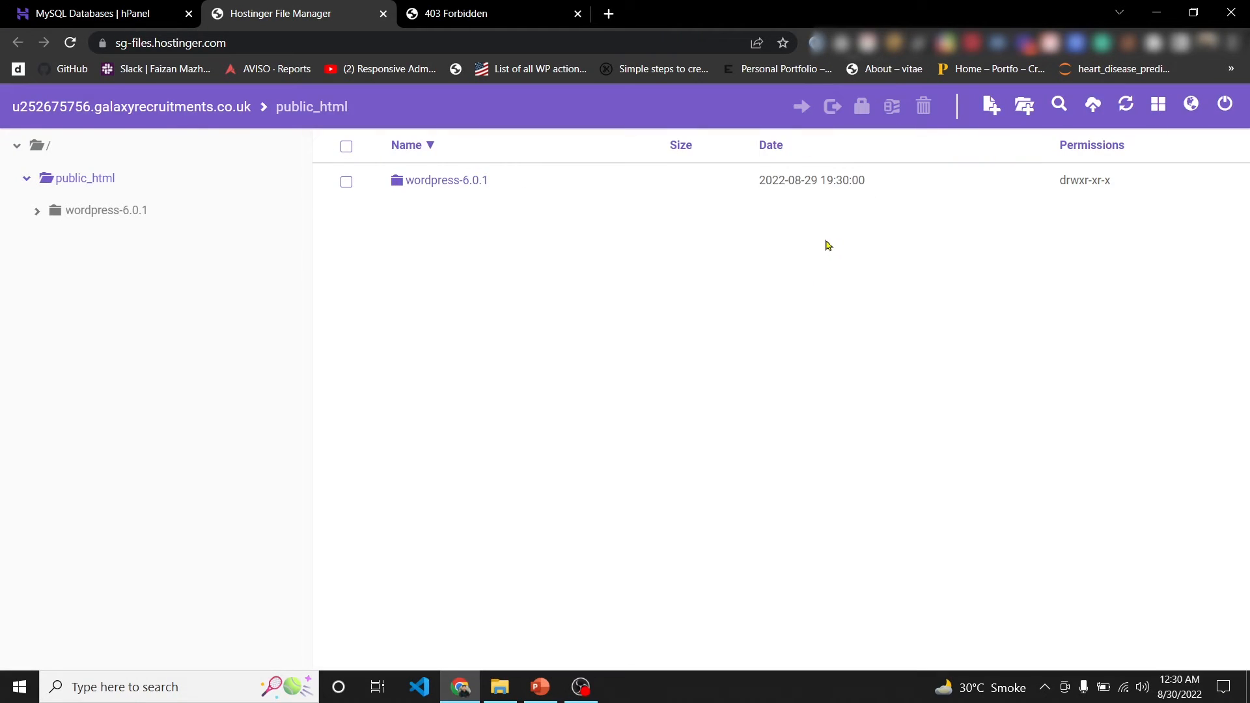
{"action": "double_click", "coordinate": [452, 189]}
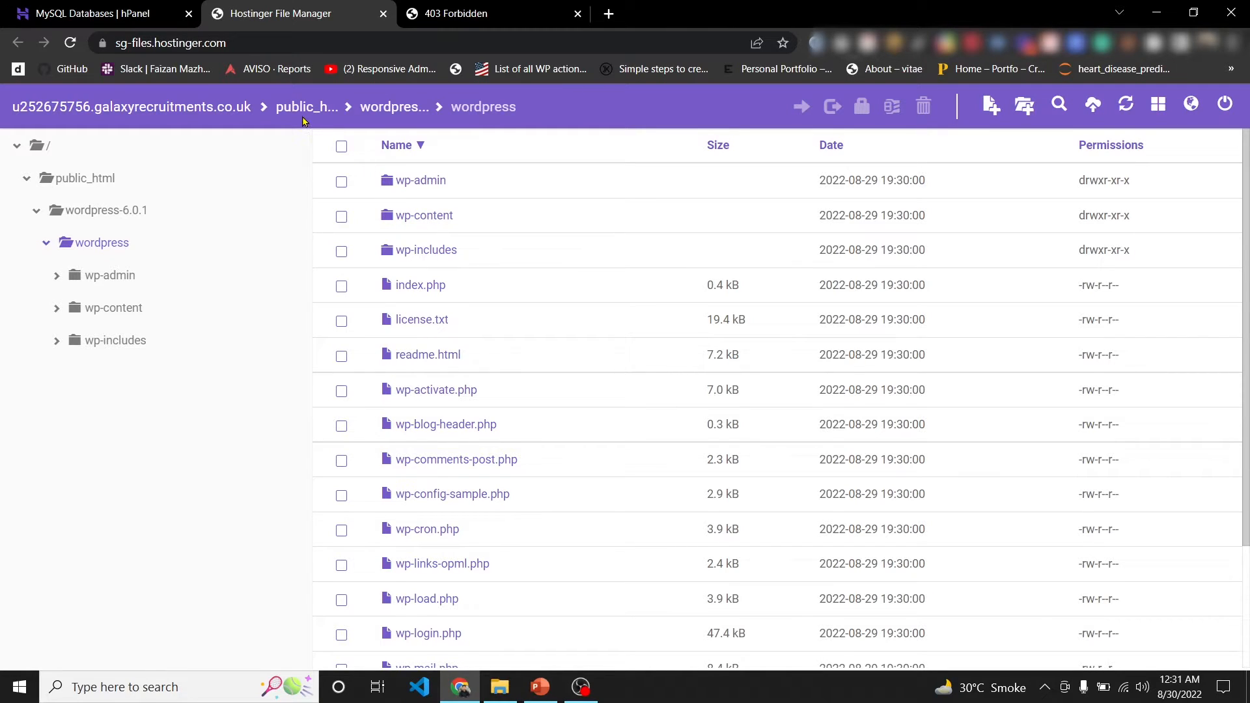
{"action": "left_click", "coordinate": [341, 147]}
- Move all selected WordPress files up into public_html
{"action": "left_click", "coordinate": [801, 106]}
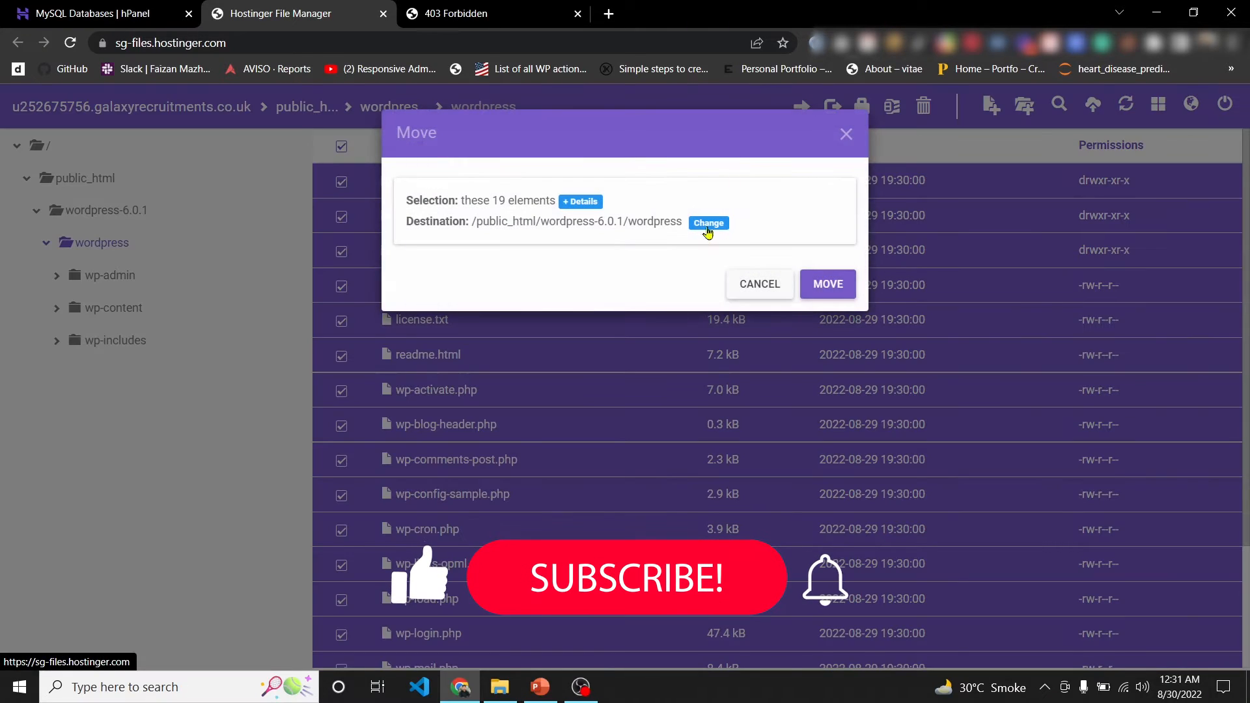
{"action": "left_click", "coordinate": [709, 222]}
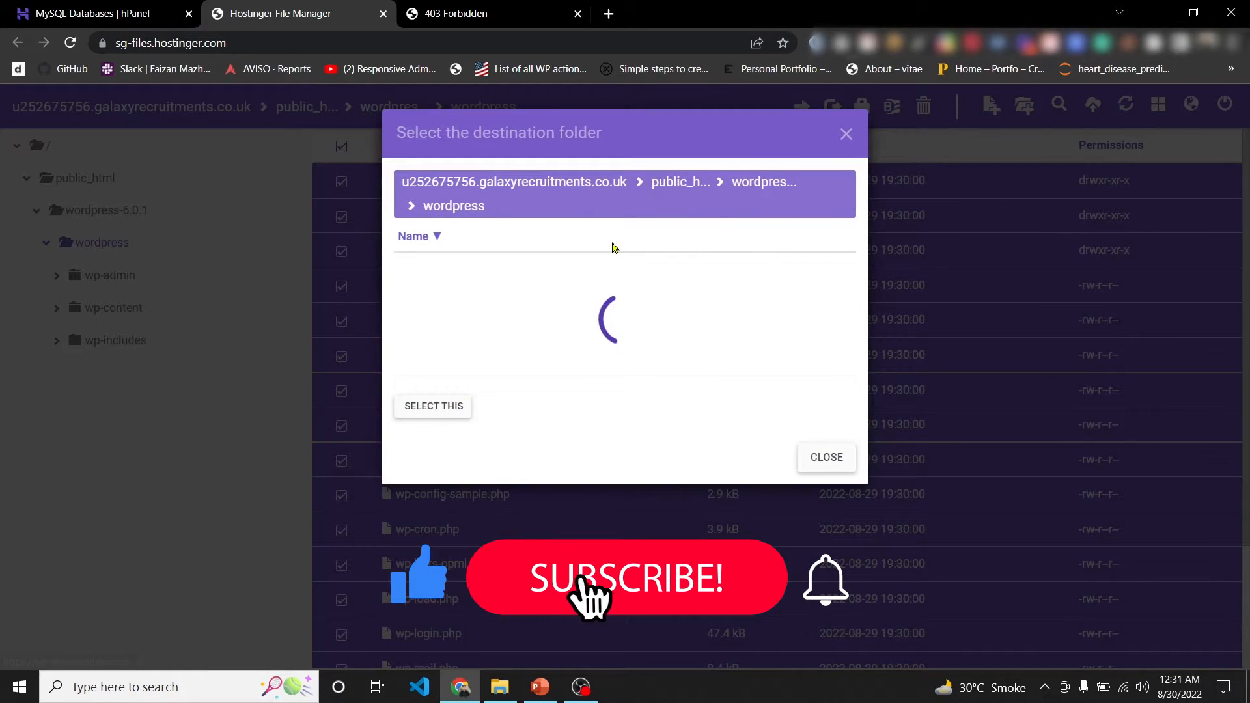
{"action": "left_click", "coordinate": [668, 182]}
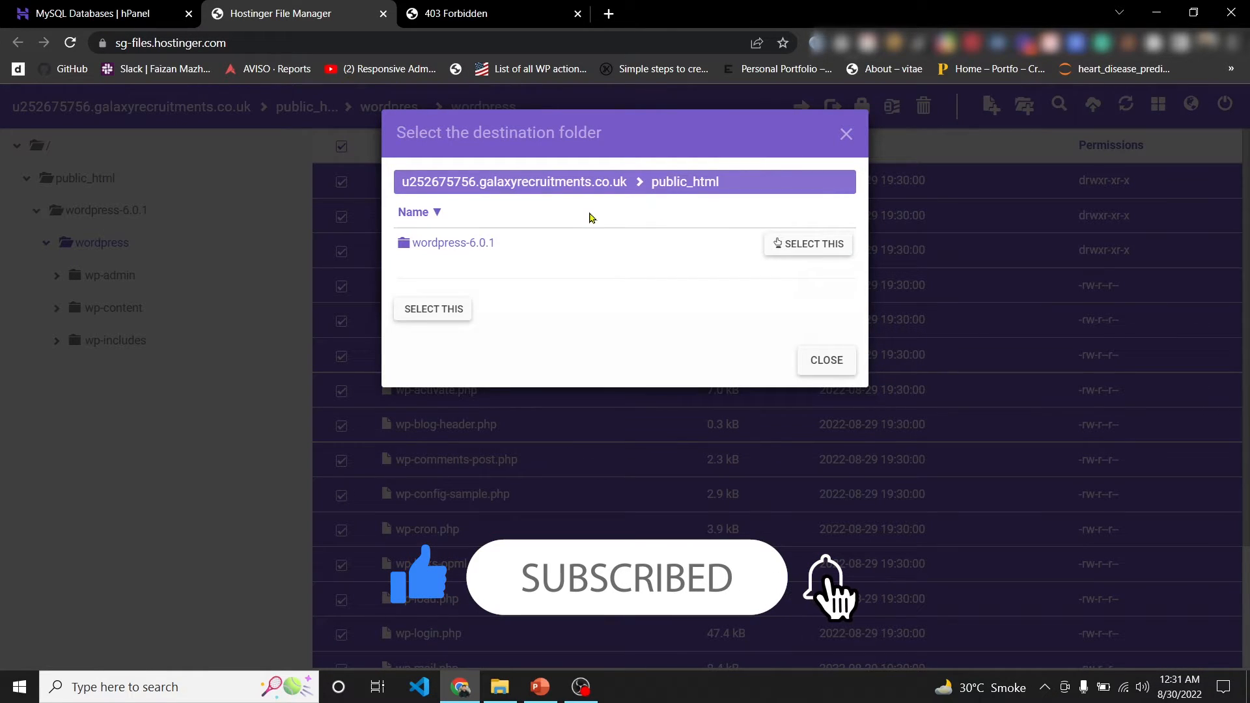
{"action": "left_click", "coordinate": [467, 309]}
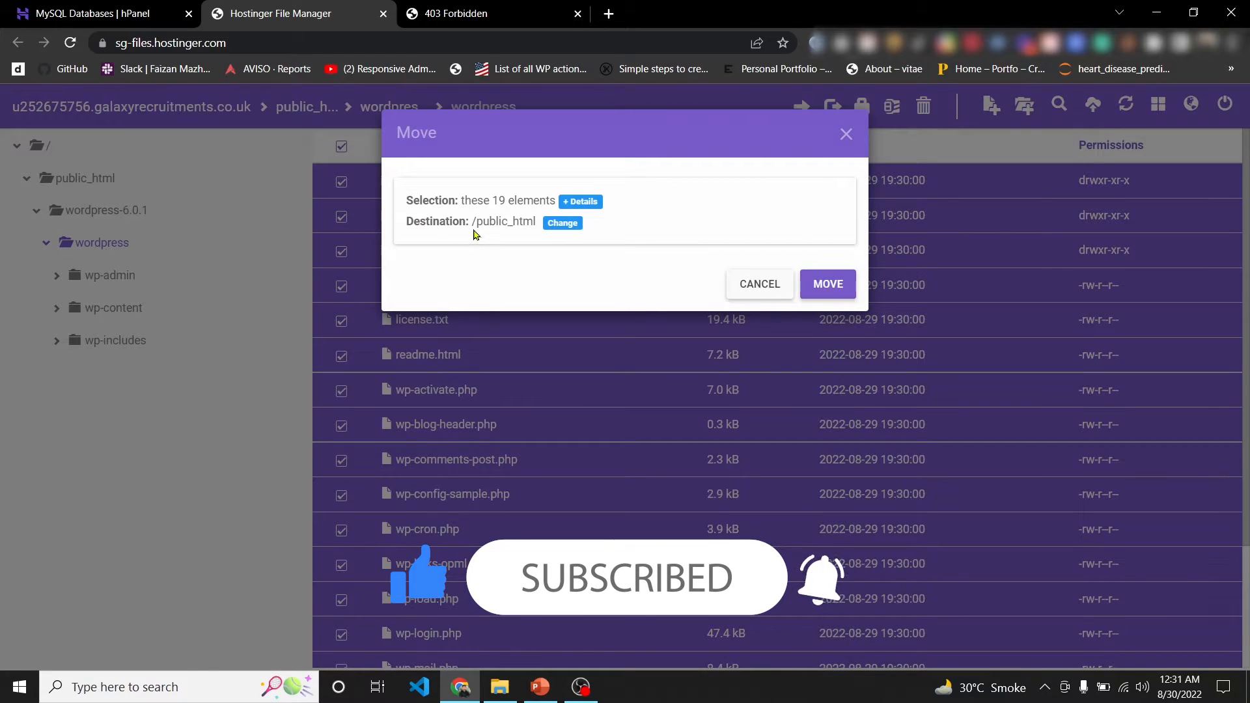
{"action": "left_click_drag", "start_coordinate": [471, 223], "coordinate": [540, 223]}
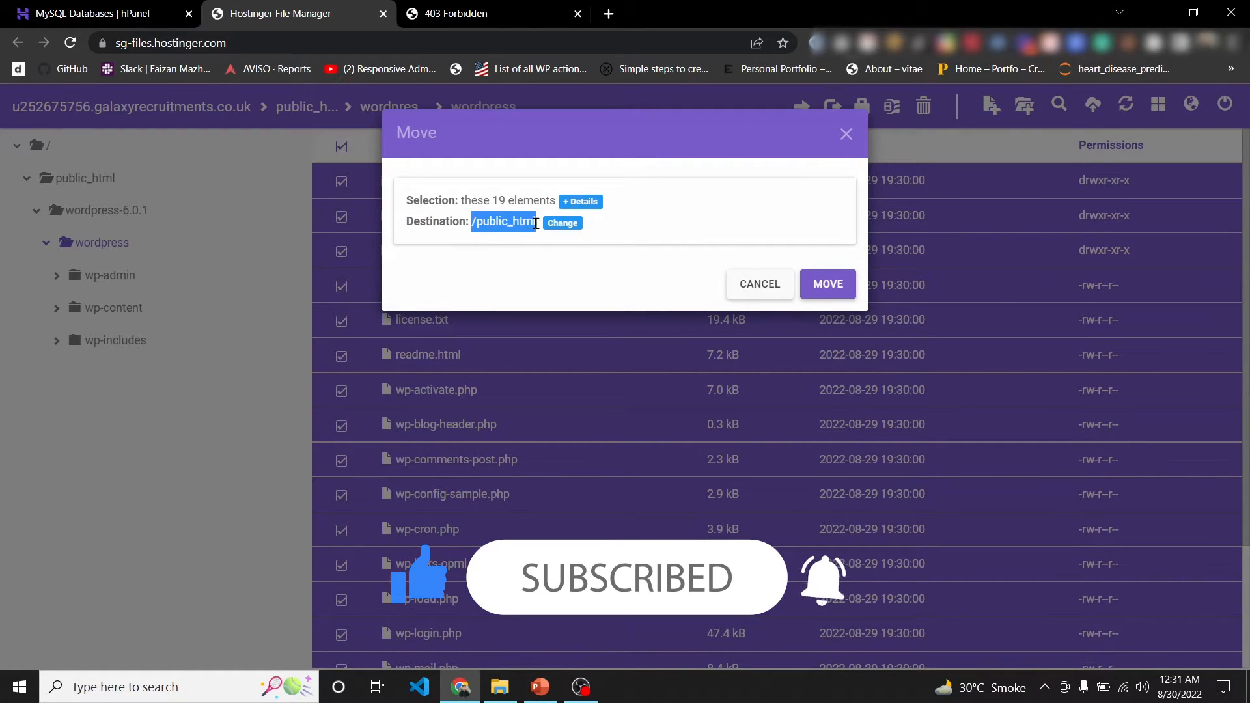
{"action": "left_click", "coordinate": [830, 284]}
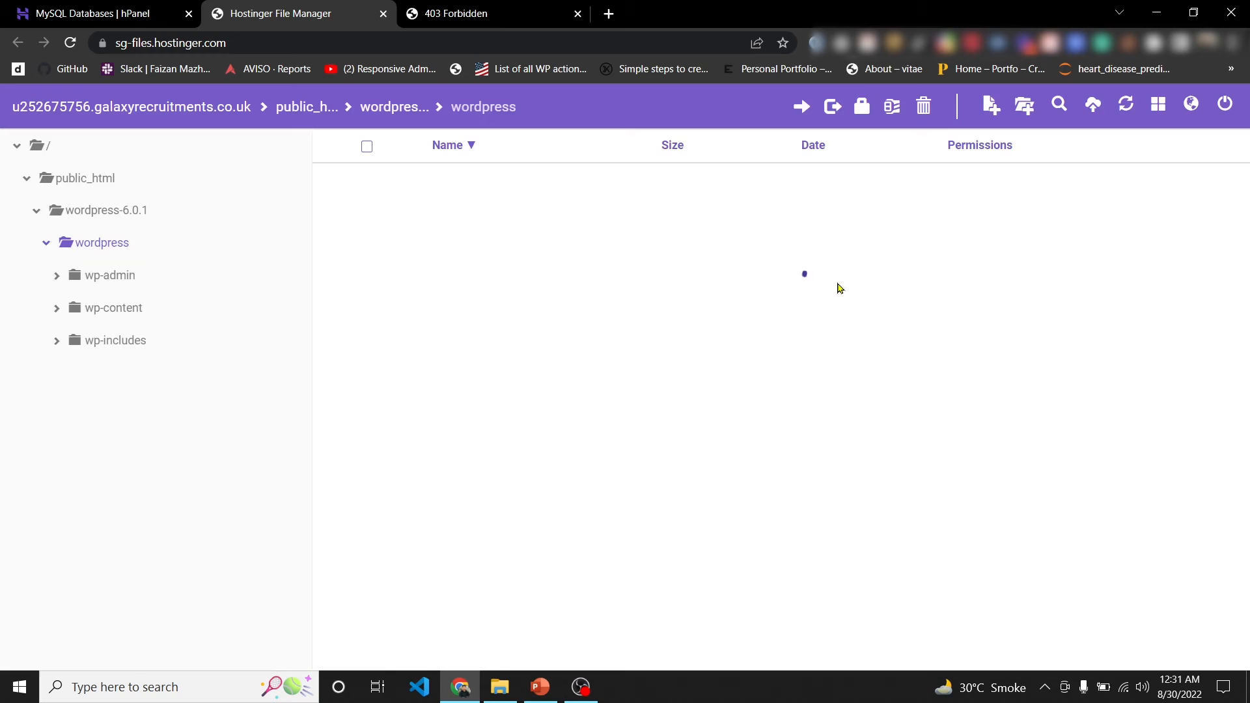
{"action": "left_click", "coordinate": [91, 181]}
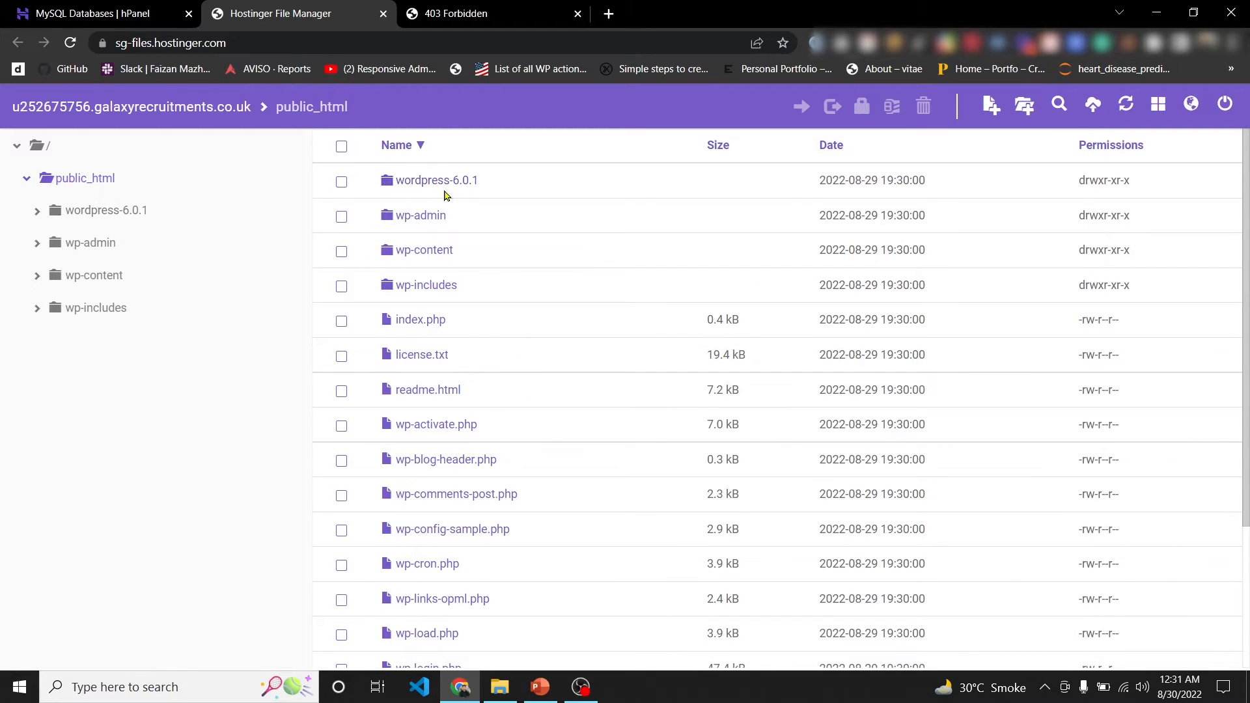
- Delete the empty wordpress-6.0.1 folder and load the domain's WordPress setup page
{"action": "left_click", "coordinate": [342, 182]}
{"action": "left_click", "coordinate": [824, 231]}
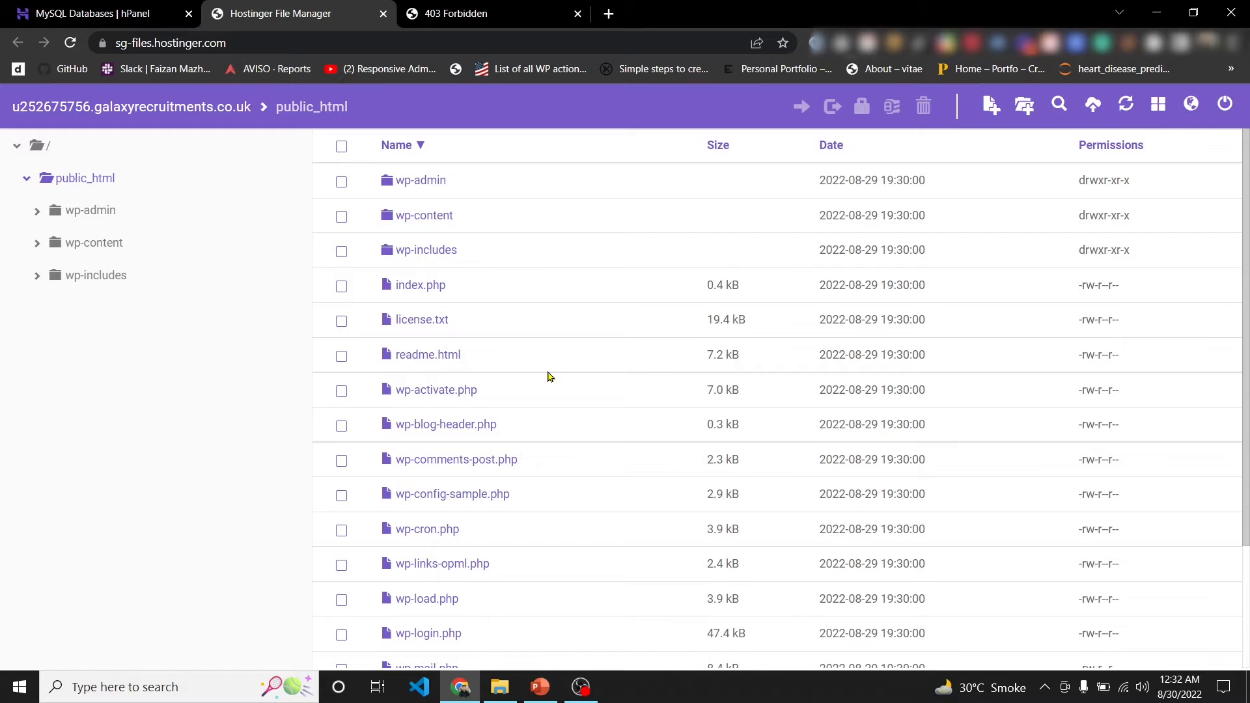
{"action": "left_click", "coordinate": [418, 12]}
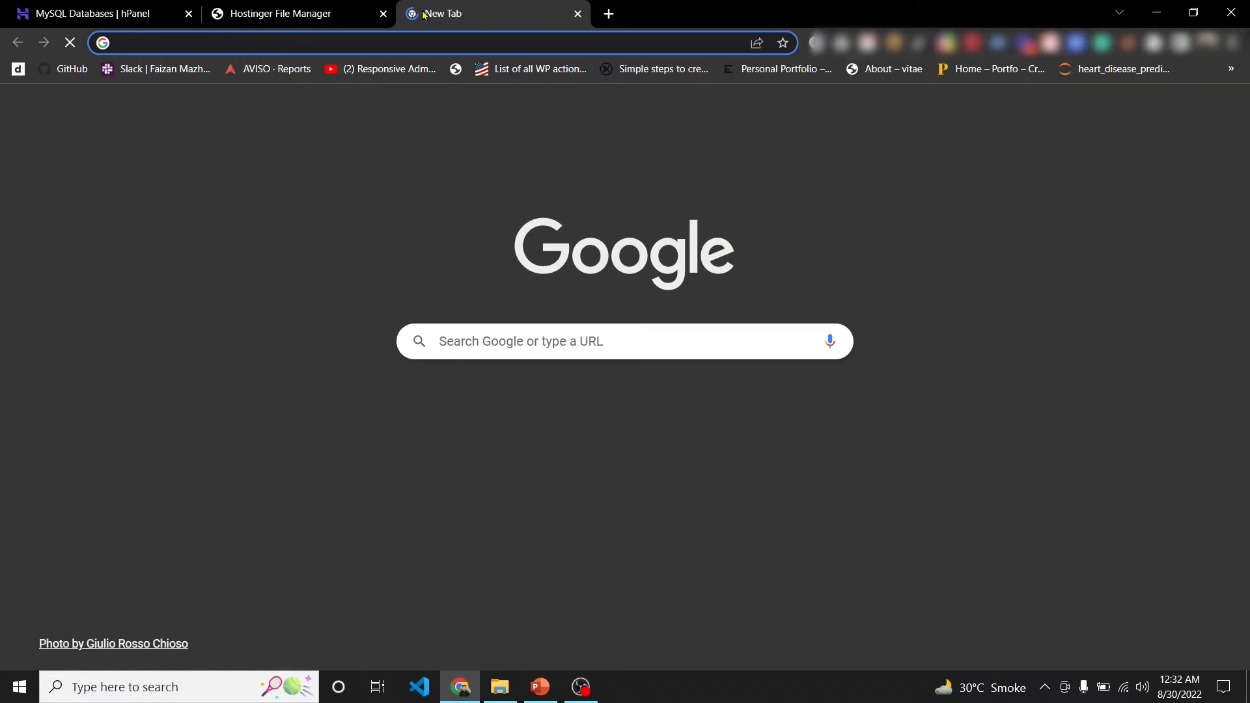
{"action": "type", "text": "galaxyrecruitments.co.uk"}
{"action": "key", "text": "Return"}
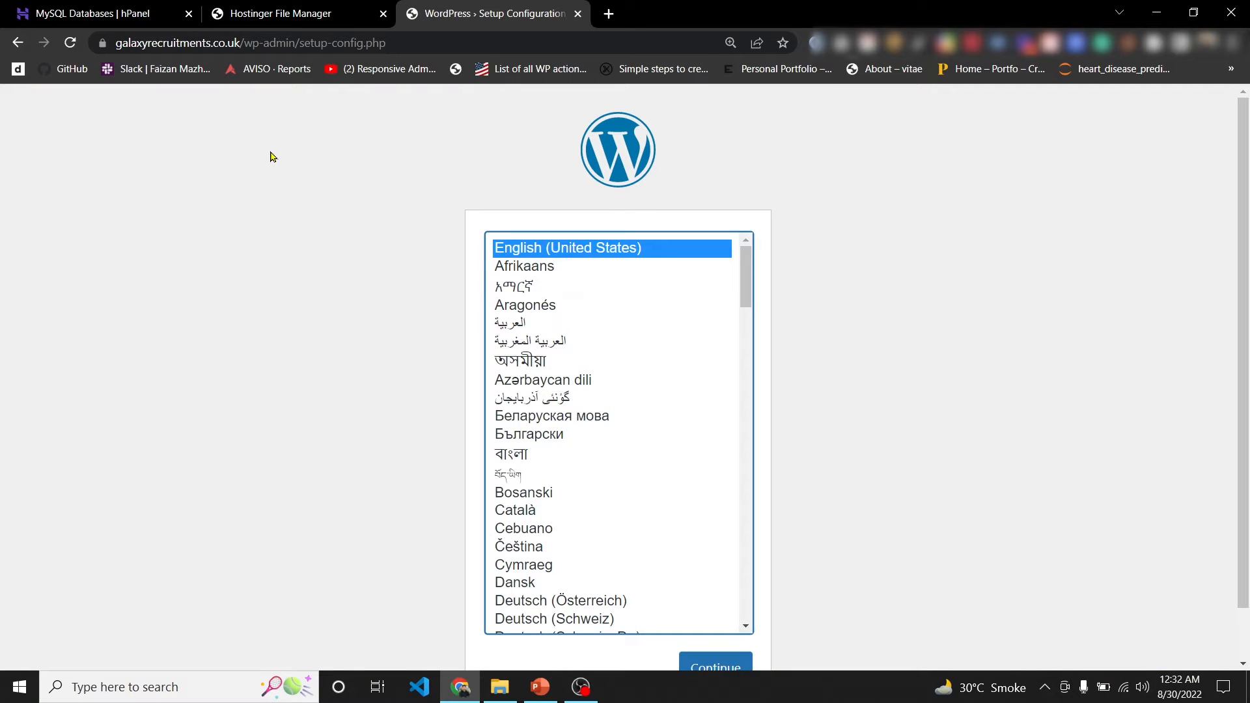
- Keep English, continue to the database form, and paste in database name u252675756_gr
{"action": "scroll", "coordinate": [902, 196], "scroll_direction": "down", "scroll_amount": 1}
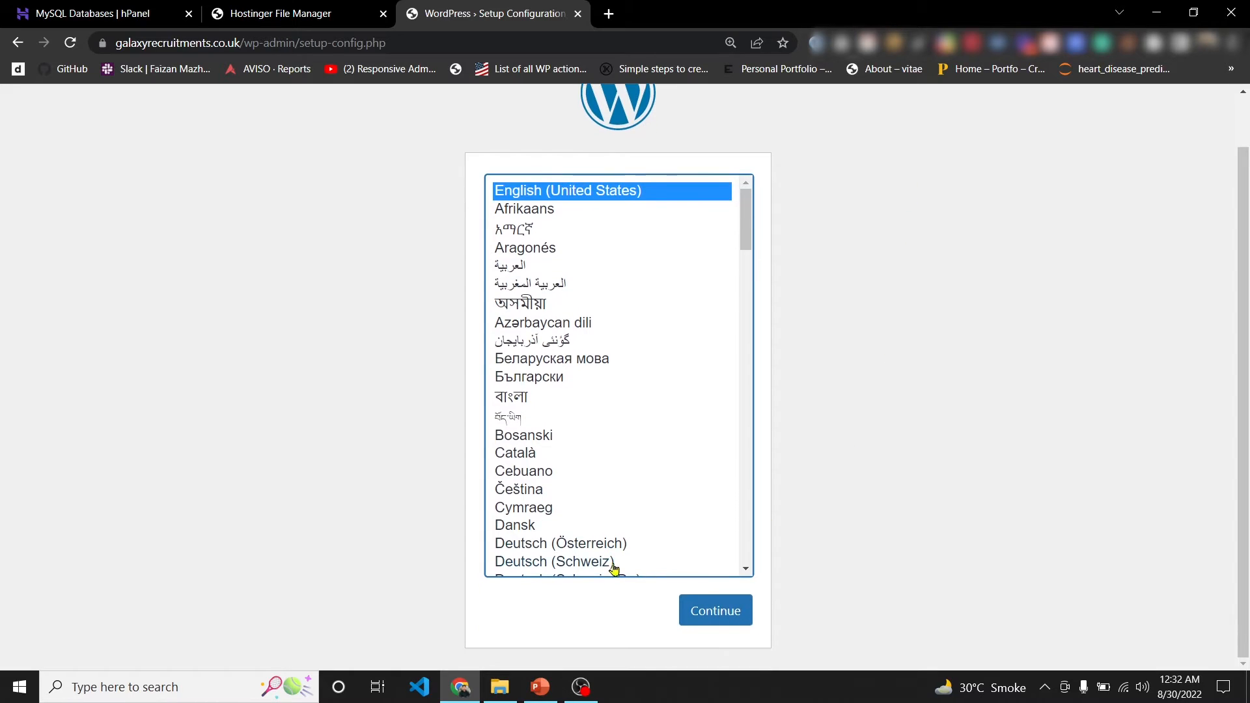
{"action": "left_click", "coordinate": [726, 618]}
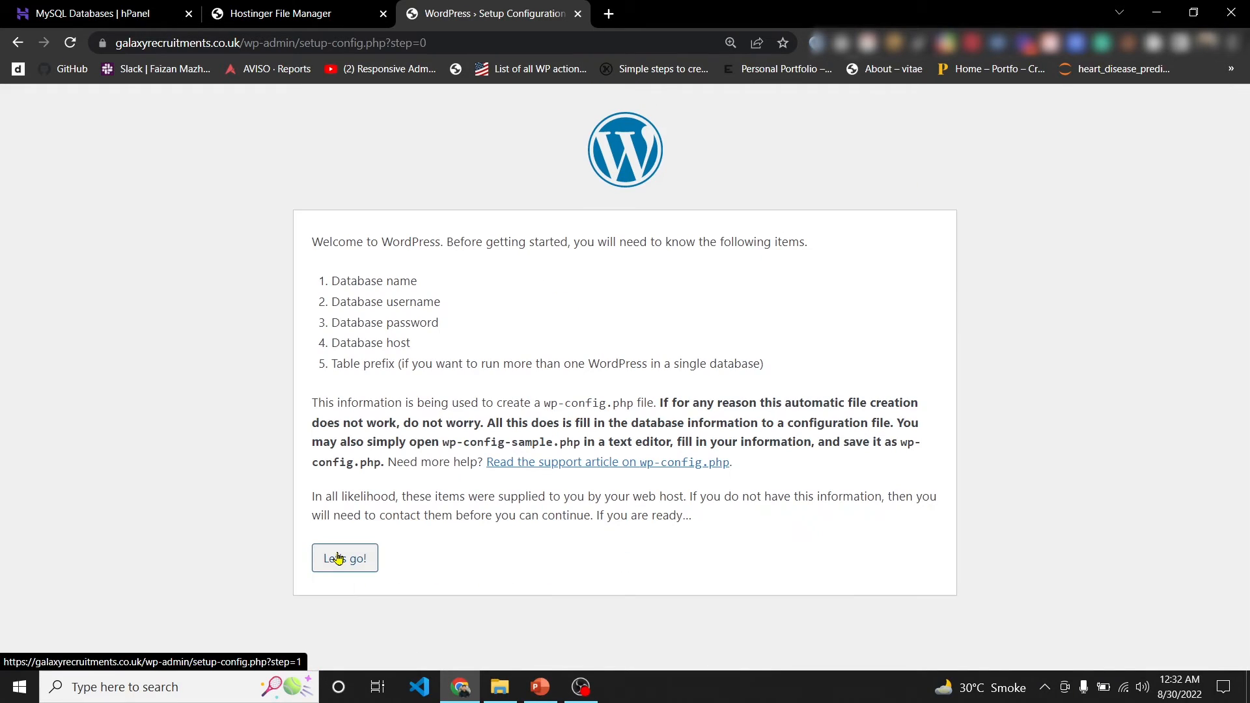
{"action": "left_click", "coordinate": [338, 558]}
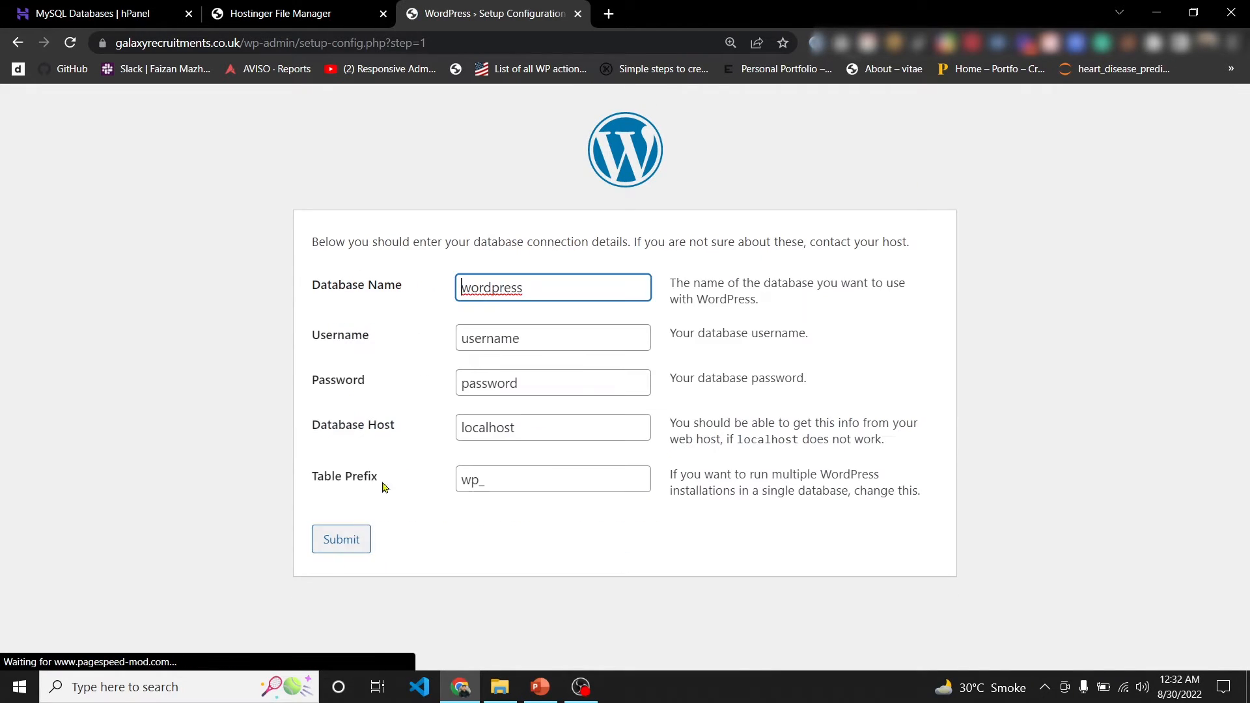
{"action": "double_click", "coordinate": [508, 288]}
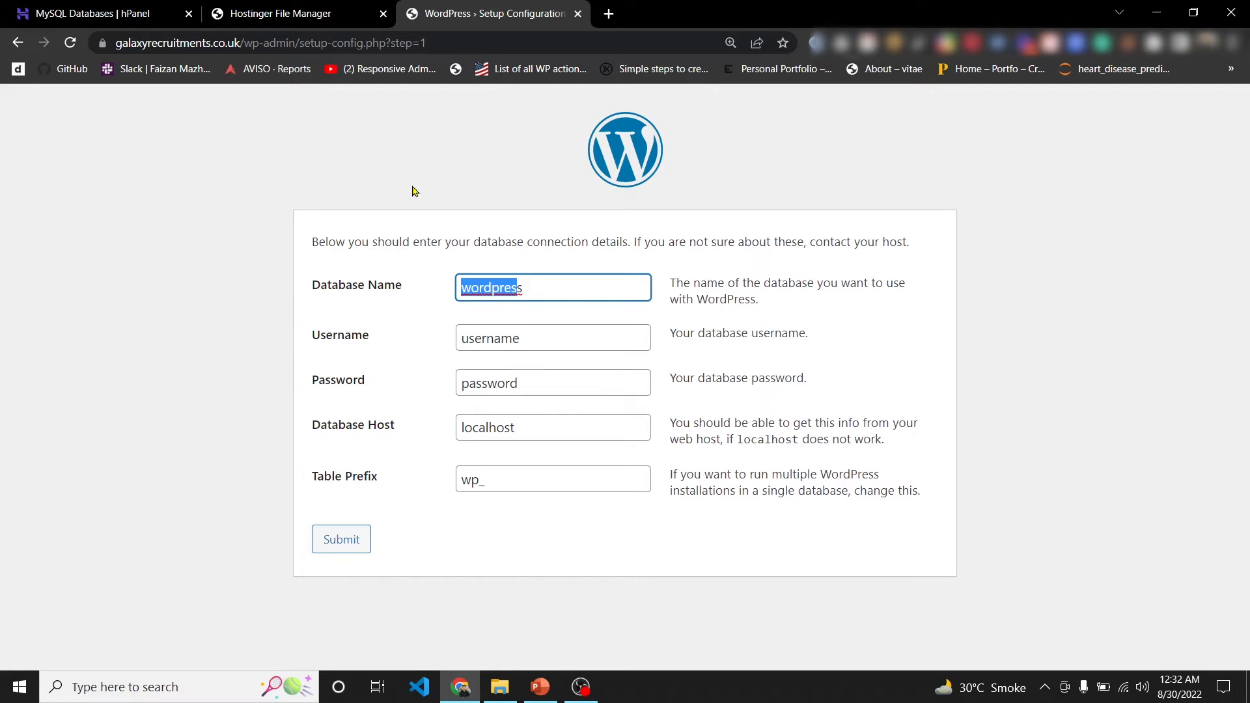
{"action": "left_click", "coordinate": [116, 8]}
{"action": "scroll", "coordinate": [651, 485], "scroll_direction": "down", "scroll_amount": 3}
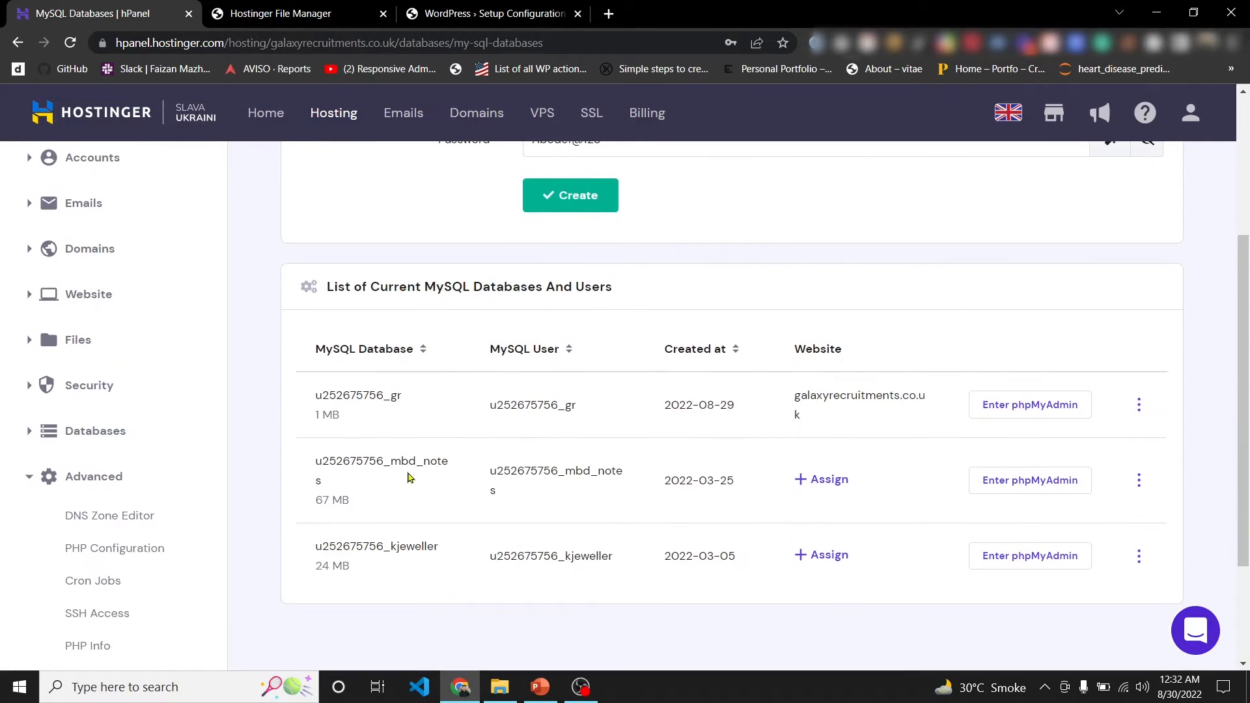
{"action": "left_click_drag", "start_coordinate": [408, 405], "coordinate": [309, 402]}
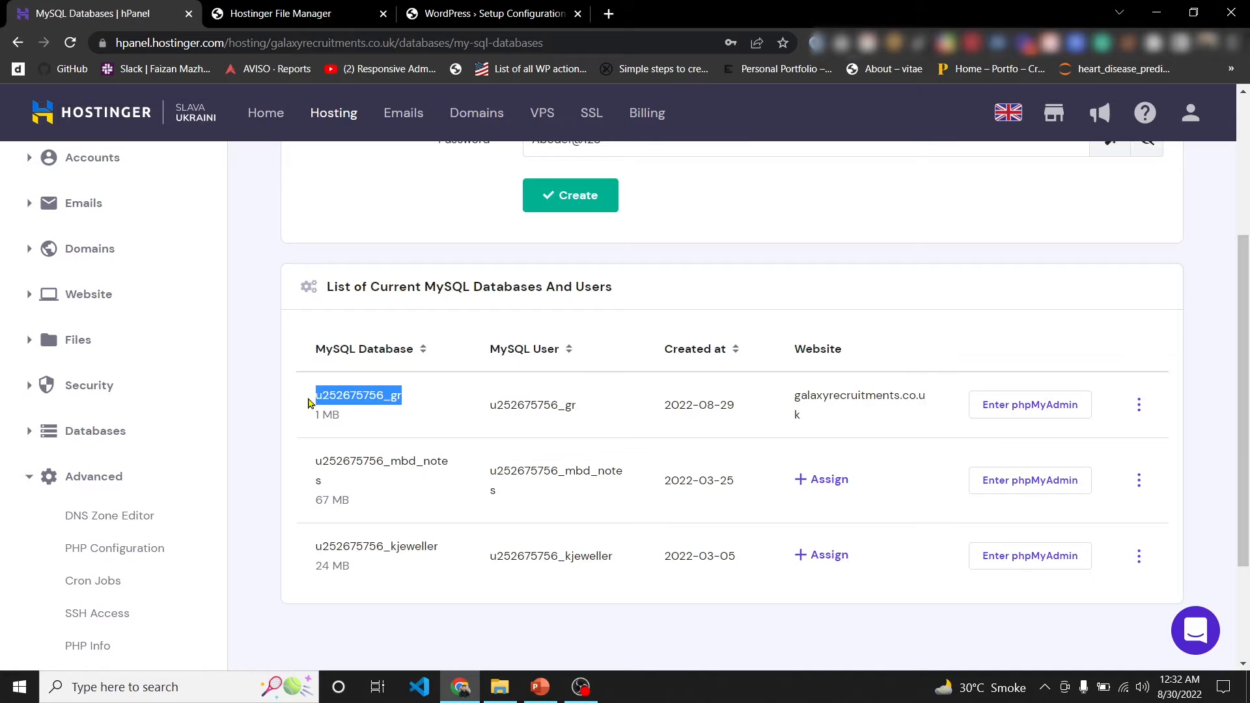
{"action": "key", "text": "ctrl+c"}
{"action": "left_click", "coordinate": [485, 13]}
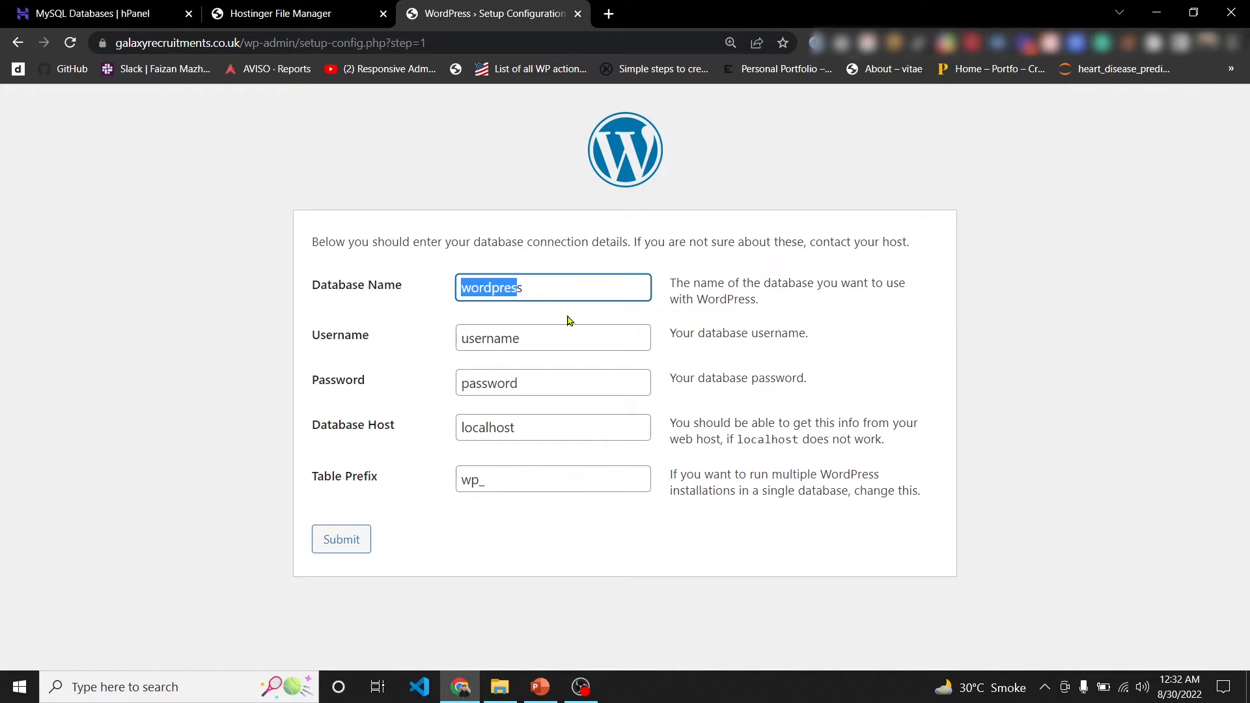
{"action": "double_click", "coordinate": [524, 287]}
{"action": "key", "text": "ctrl+v"}
{"action": "left_click", "coordinate": [105, 13]}
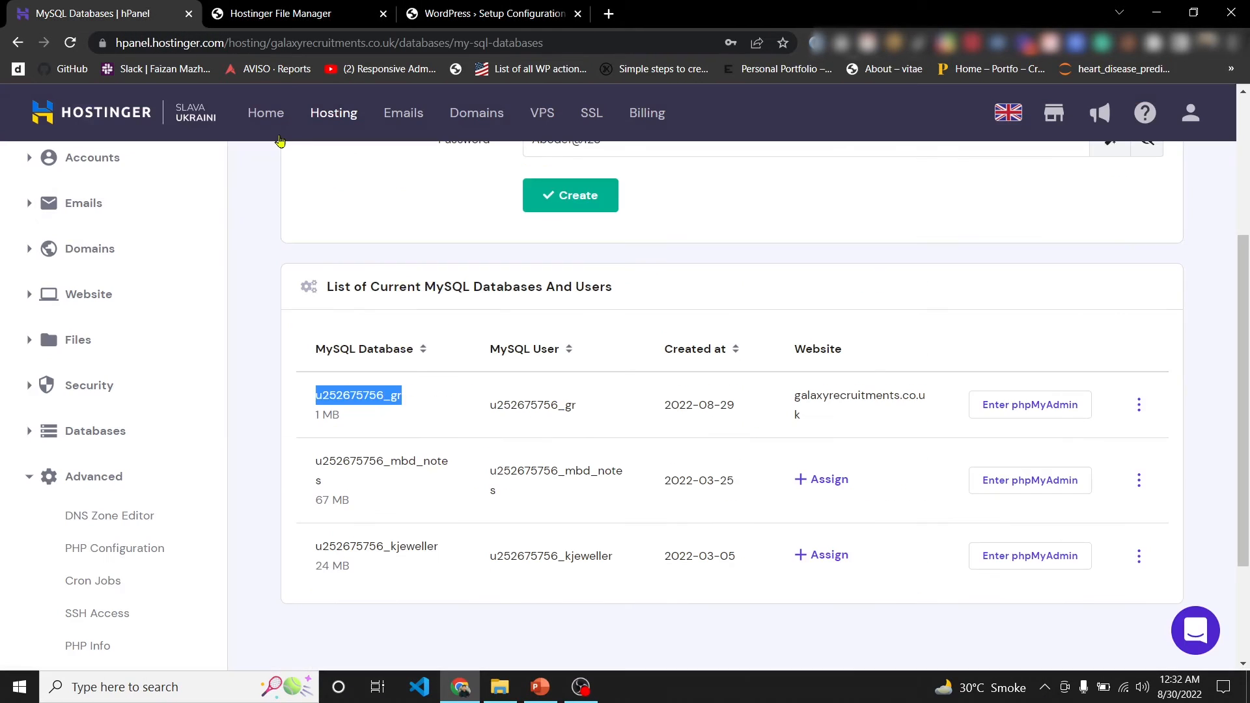
{"action": "double_click", "coordinate": [520, 403]}
{"action": "key", "text": "ctrl+c"}
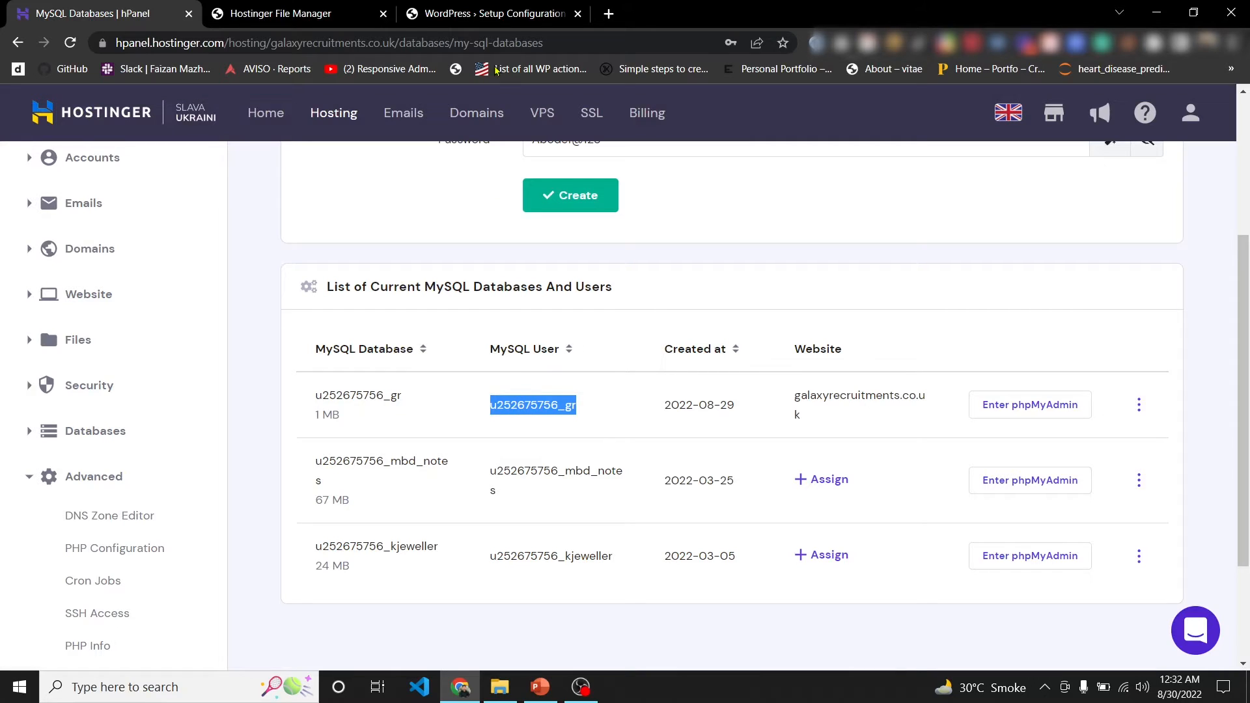
{"action": "left_click", "coordinate": [494, 8]}
{"action": "double_click", "coordinate": [492, 337]}
{"action": "key", "text": "ctrl+v"}
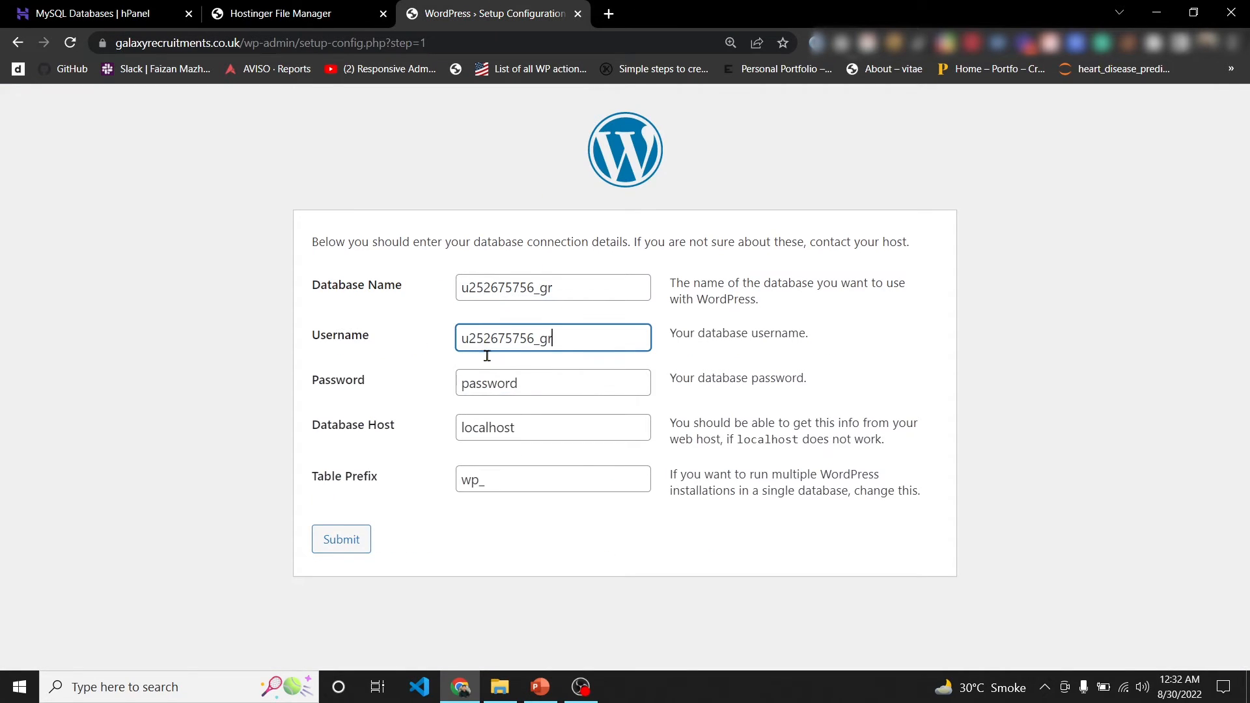
- Replace the placeholder with the database password and submit the connection details
{"action": "left_click", "coordinate": [494, 384]}
{"action": "double_click", "coordinate": [494, 385]}
{"action": "key", "text": "BackSpace"}
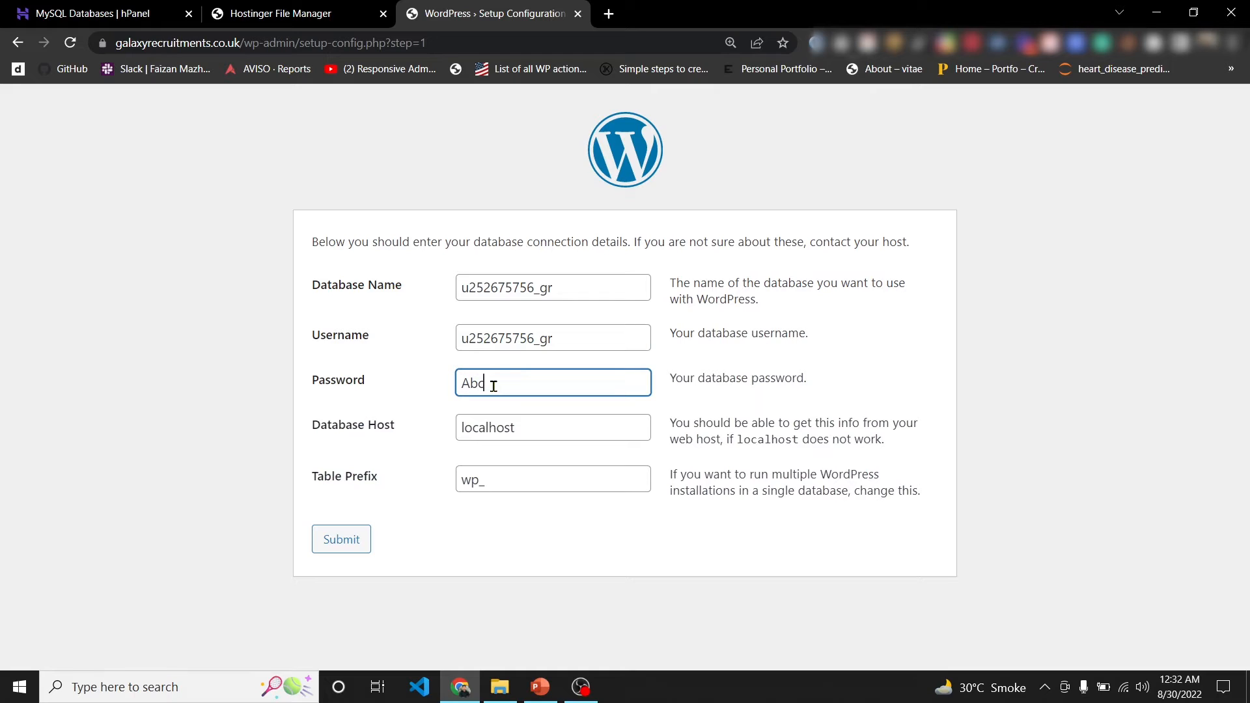
{"action": "left_click", "coordinate": [523, 409]}
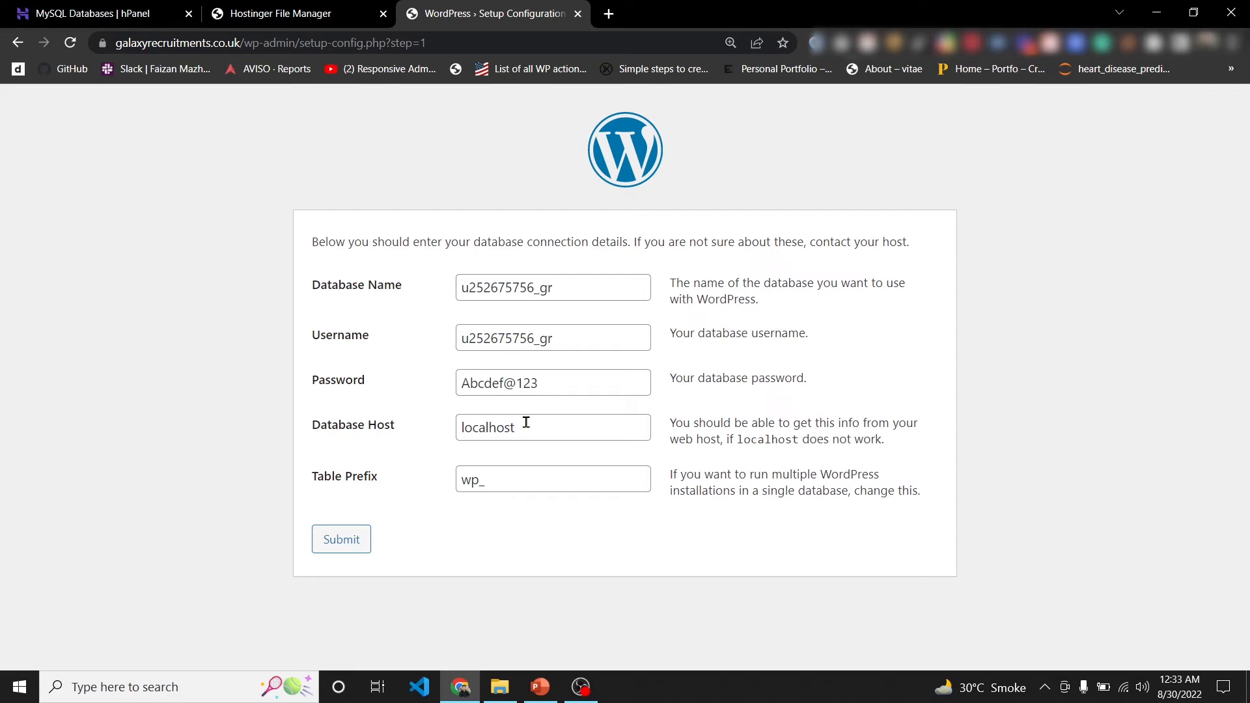
{"action": "left_click", "coordinate": [352, 544]}
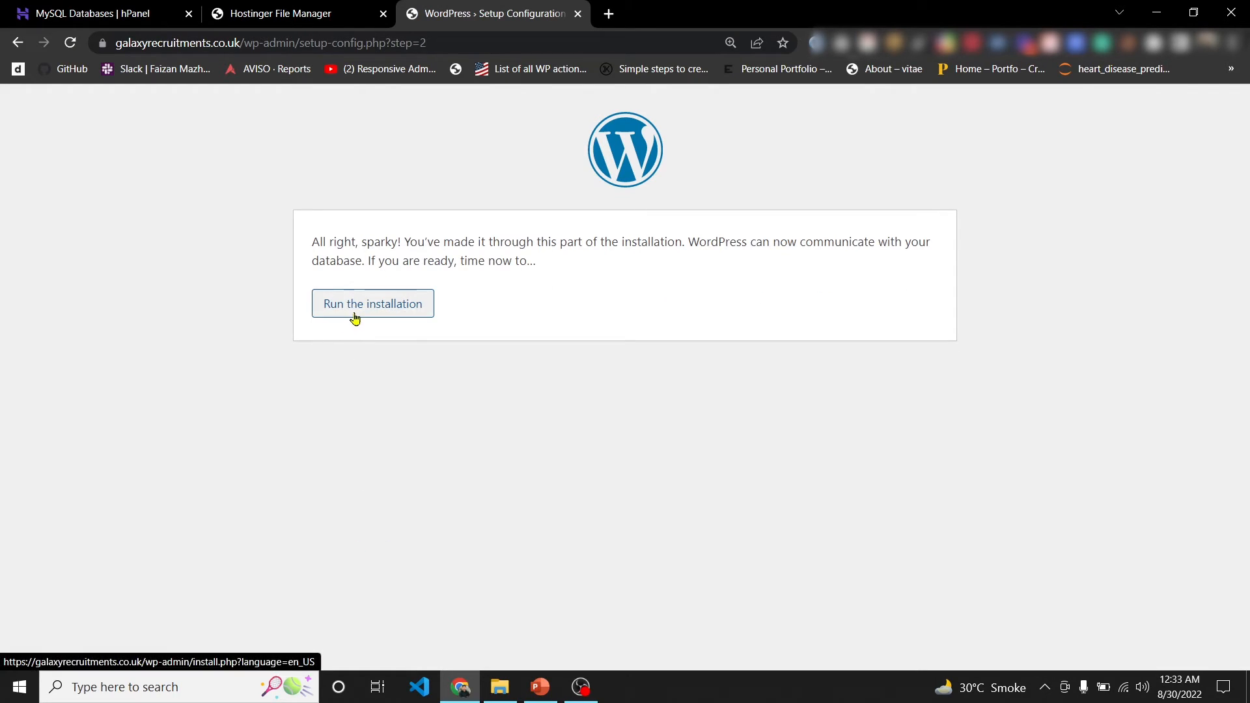
- Run the installation, title the site 'Galaxy Recruitments', and install WordPress
{"action": "left_click", "coordinate": [354, 318]}
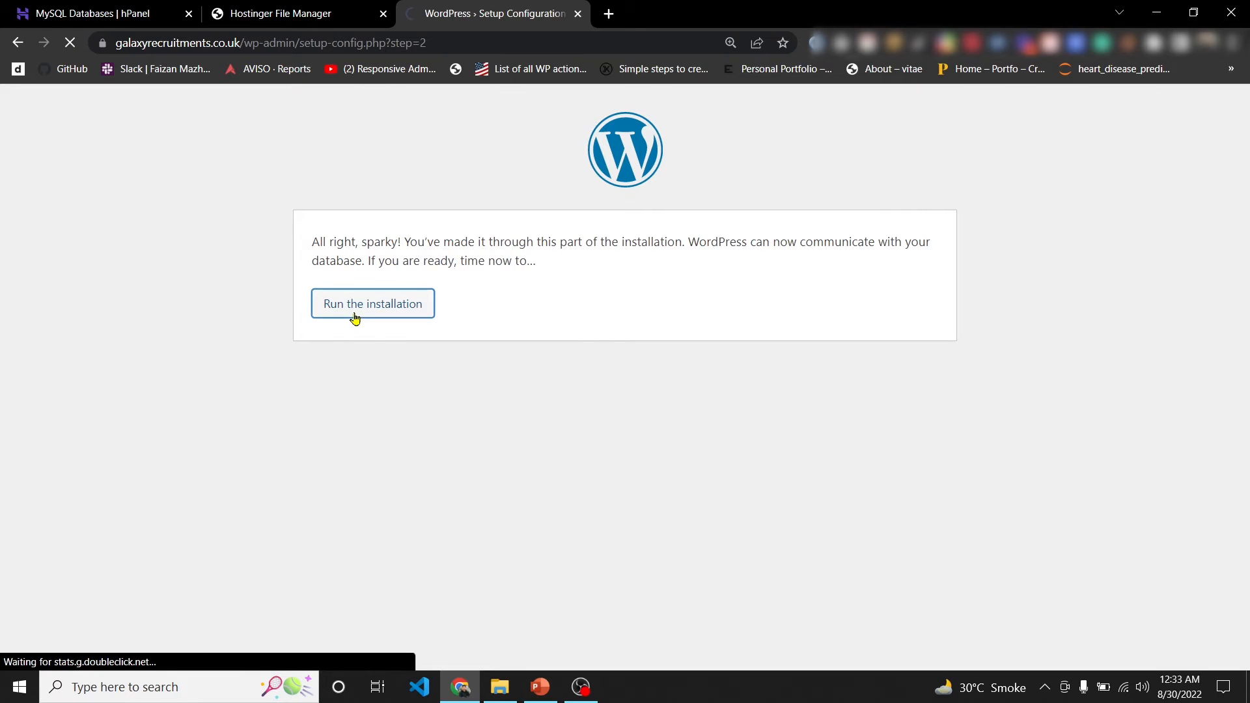
{"action": "scroll", "coordinate": [650, 447], "scroll_direction": "down", "scroll_amount": 3}
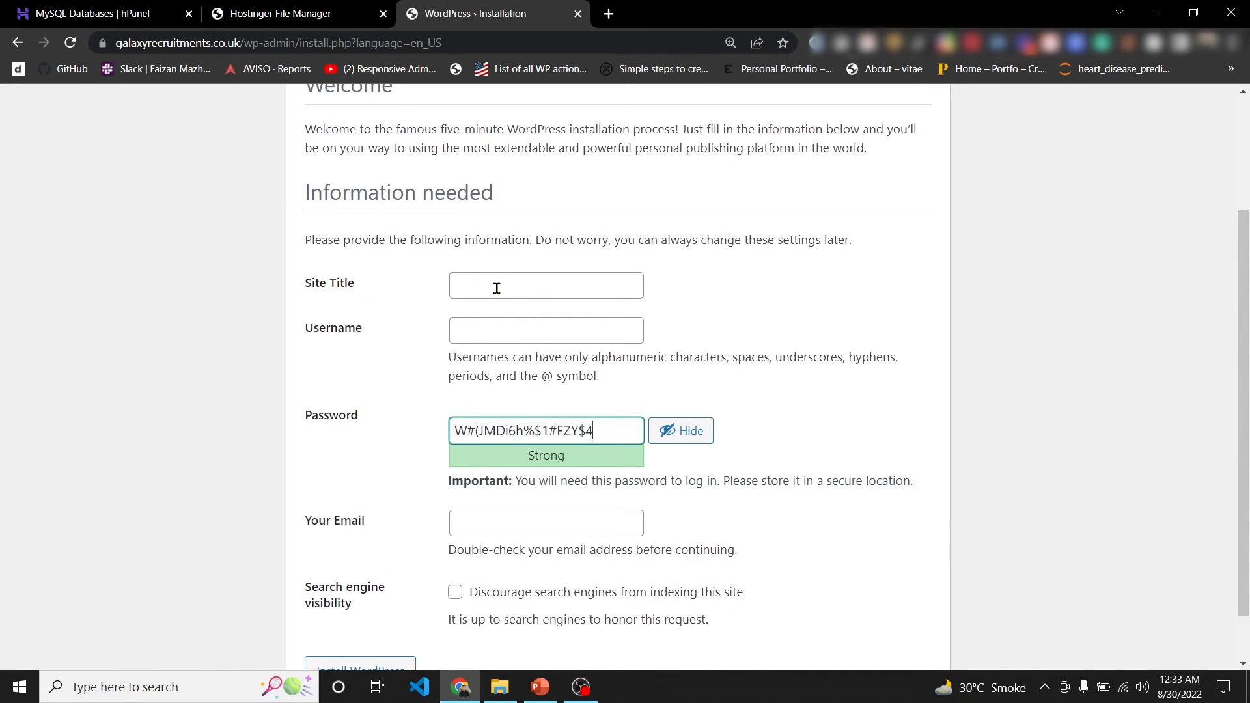
{"action": "left_click", "coordinate": [497, 288]}
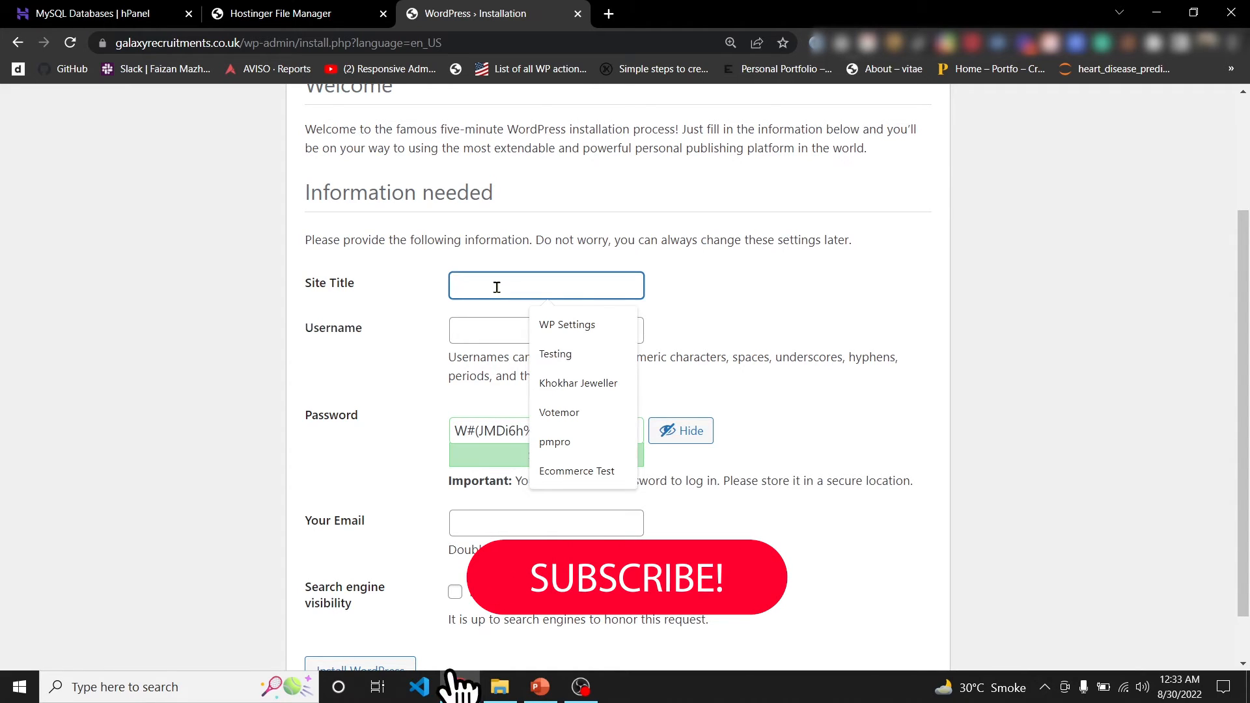
{"action": "type", "text": "Gala"}
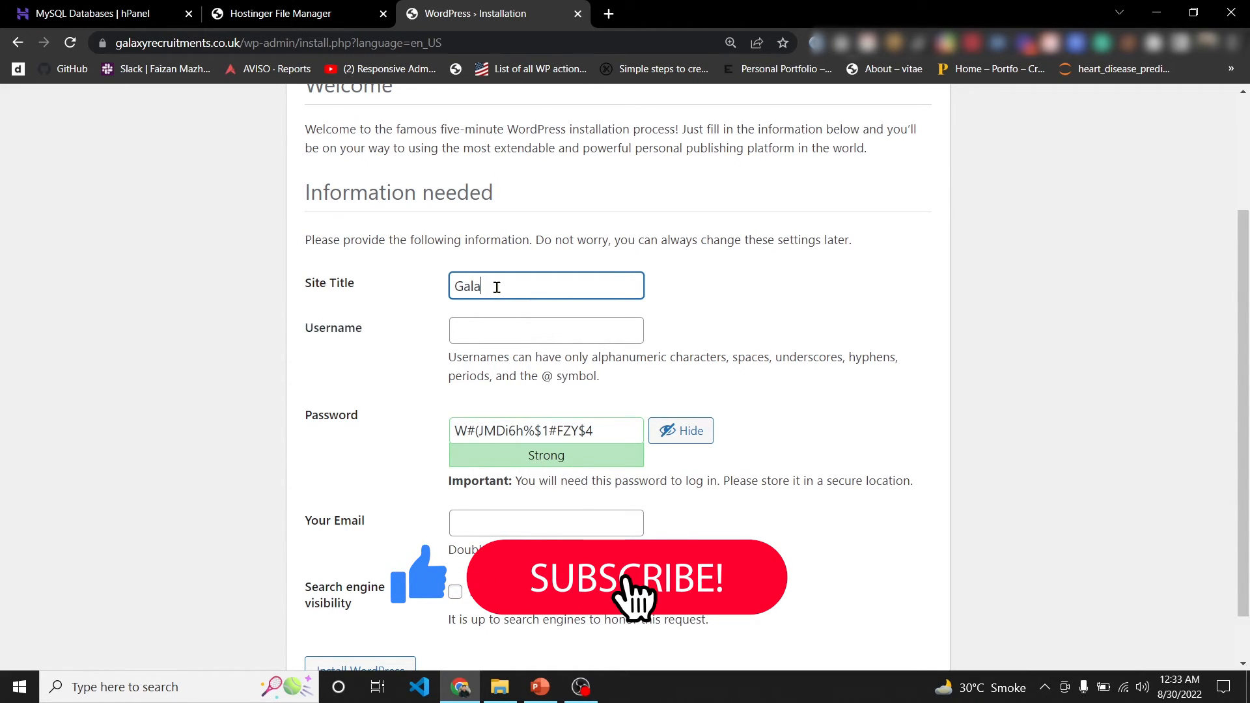
{"action": "type", "text": "xy Recruitmet"}
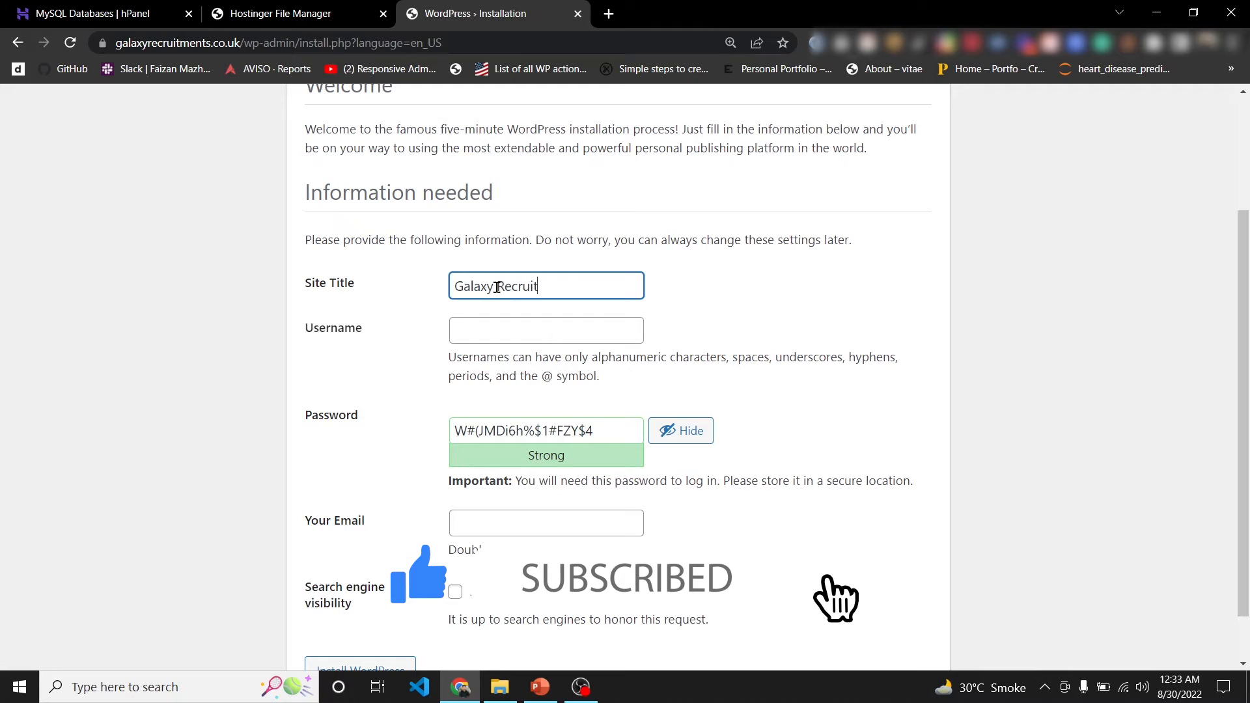
{"action": "type", "text": "ns"}
{"action": "key", "text": "BackSpace"}
{"action": "key", "text": "BackSpace"}
{"action": "key", "text": "BackSpace"}
{"action": "type", "text": "tns"}
{"action": "key", "text": "BackSpace"}
{"action": "key", "text": "BackSpace"}
{"action": "type", "text": "nts"}
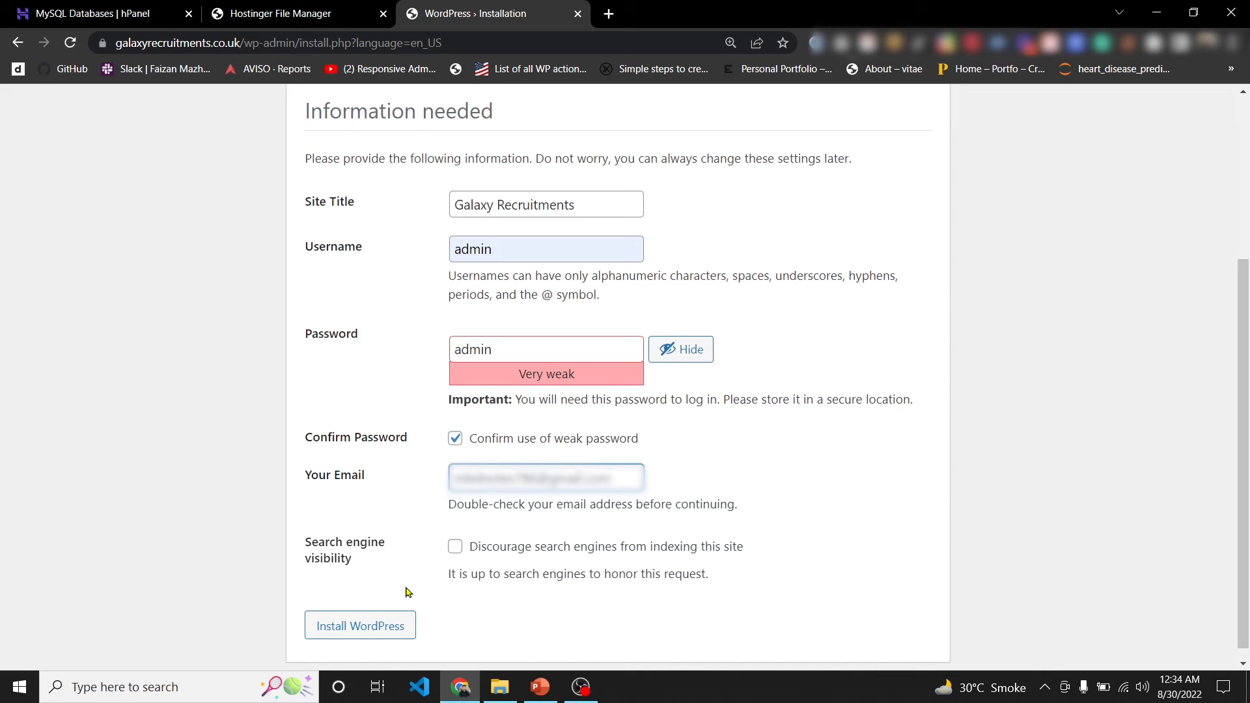
{"action": "left_click", "coordinate": [379, 634]}
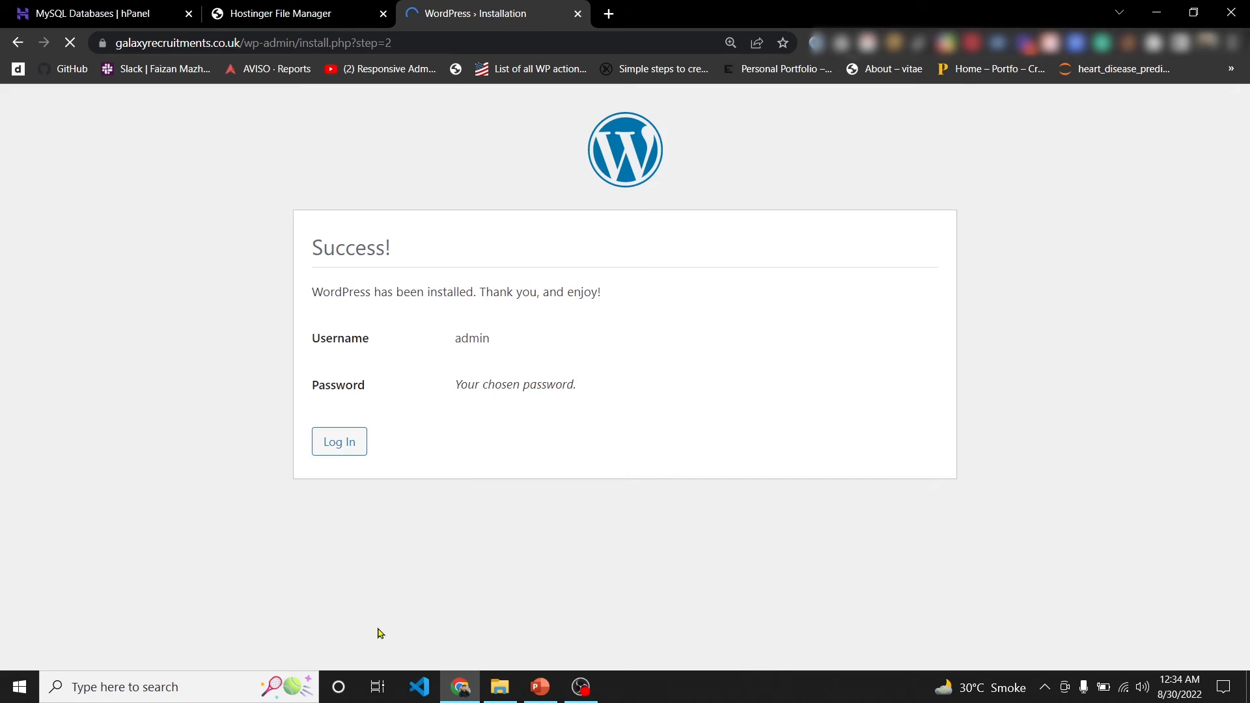
- Log into the WordPress dashboard with the admin username and password, with Remember Me ticked
{"action": "left_click", "coordinate": [346, 447]}
{"action": "type", "text": "a"}
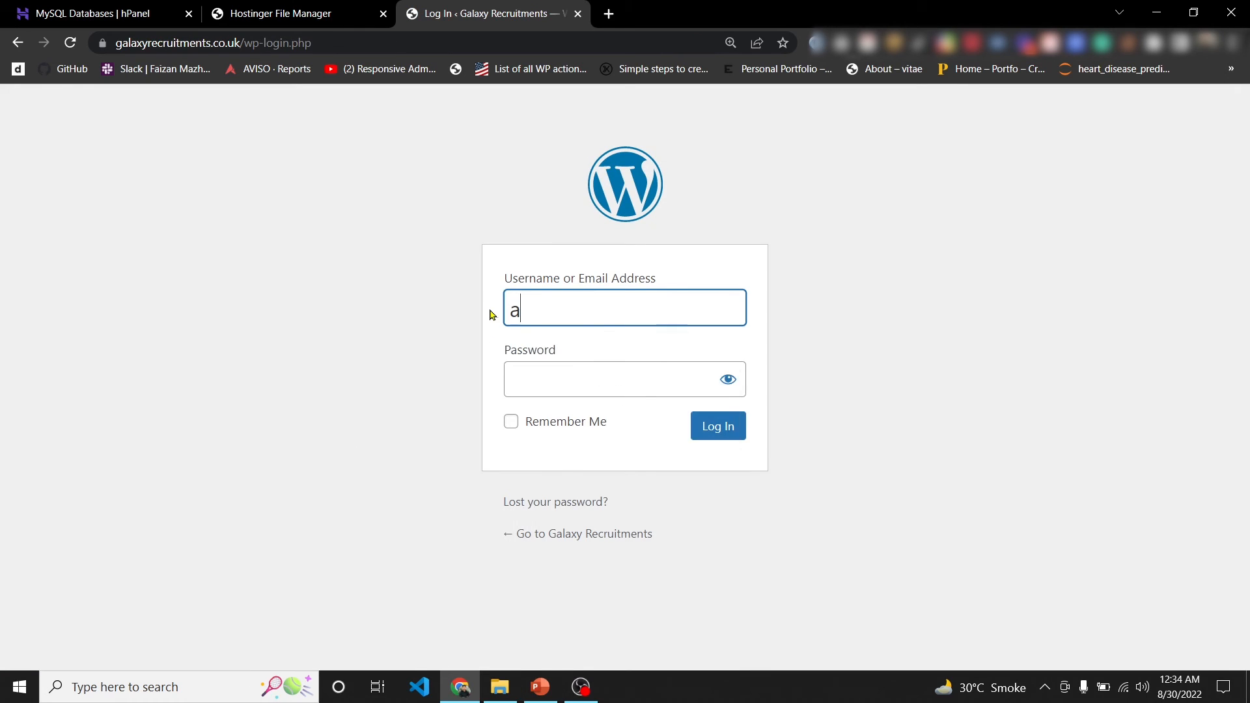
{"action": "type", "text": "dmin"}
{"action": "left_click", "coordinate": [546, 375]}
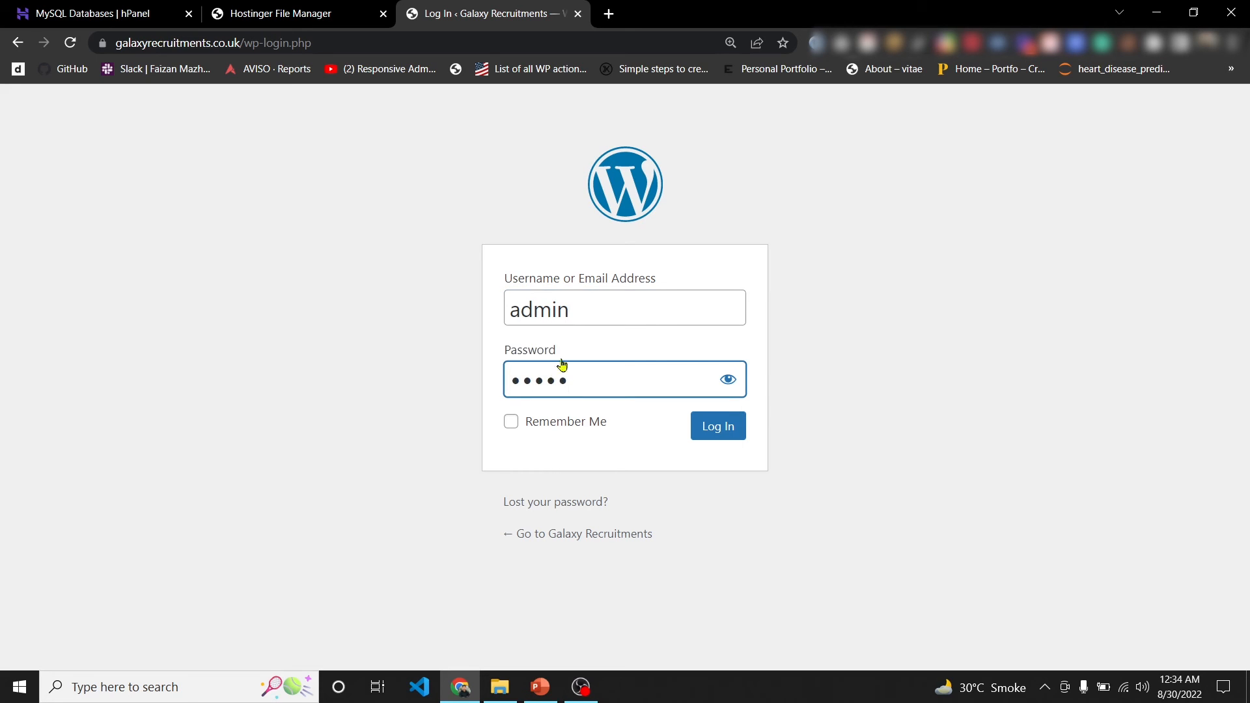
{"action": "left_click", "coordinate": [728, 379]}
{"action": "left_click", "coordinate": [557, 429]}
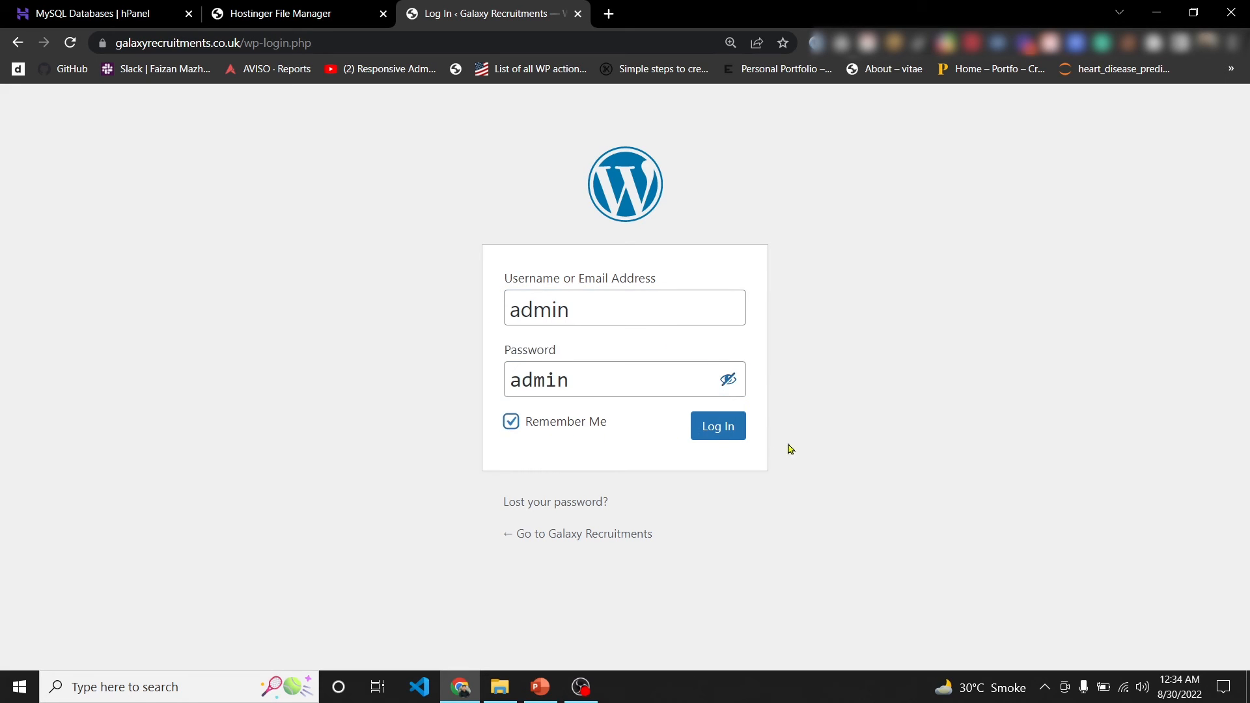
{"action": "left_click", "coordinate": [716, 434]}
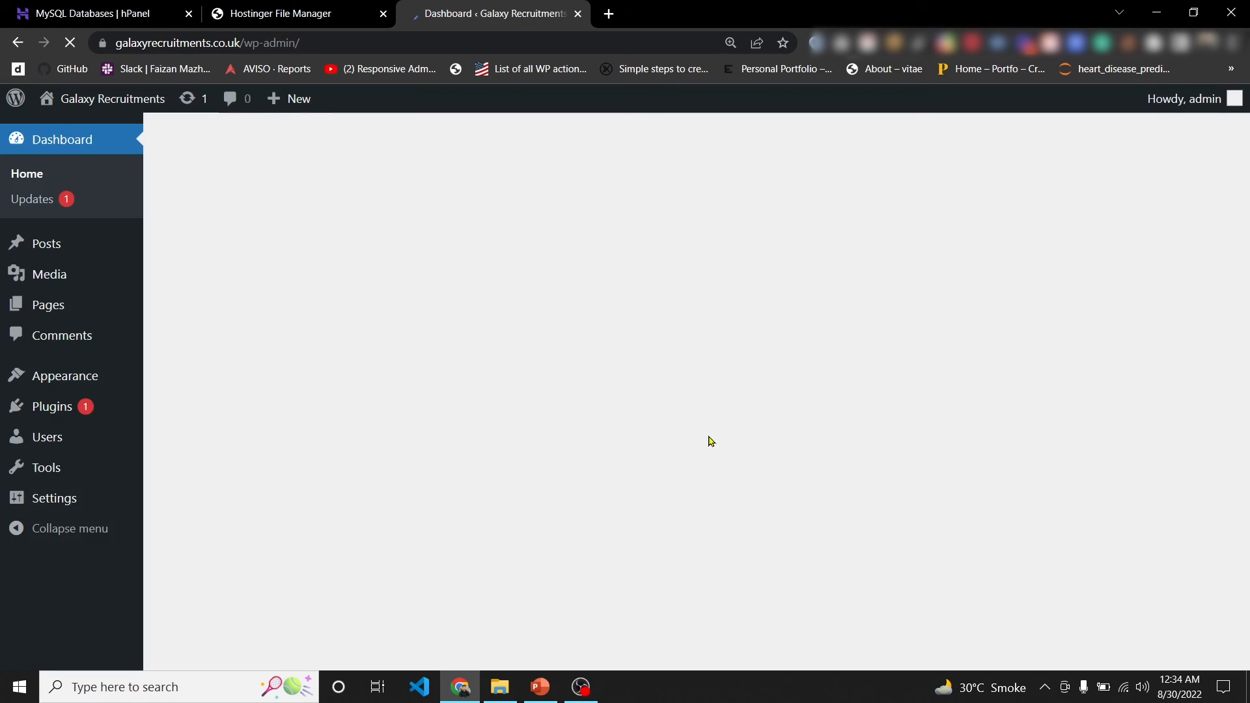
- Open the live Galaxy Recruitments site in a new tab and switch to it
{"action": "scroll", "coordinate": [560, 430], "scroll_direction": "down", "scroll_amount": 6}
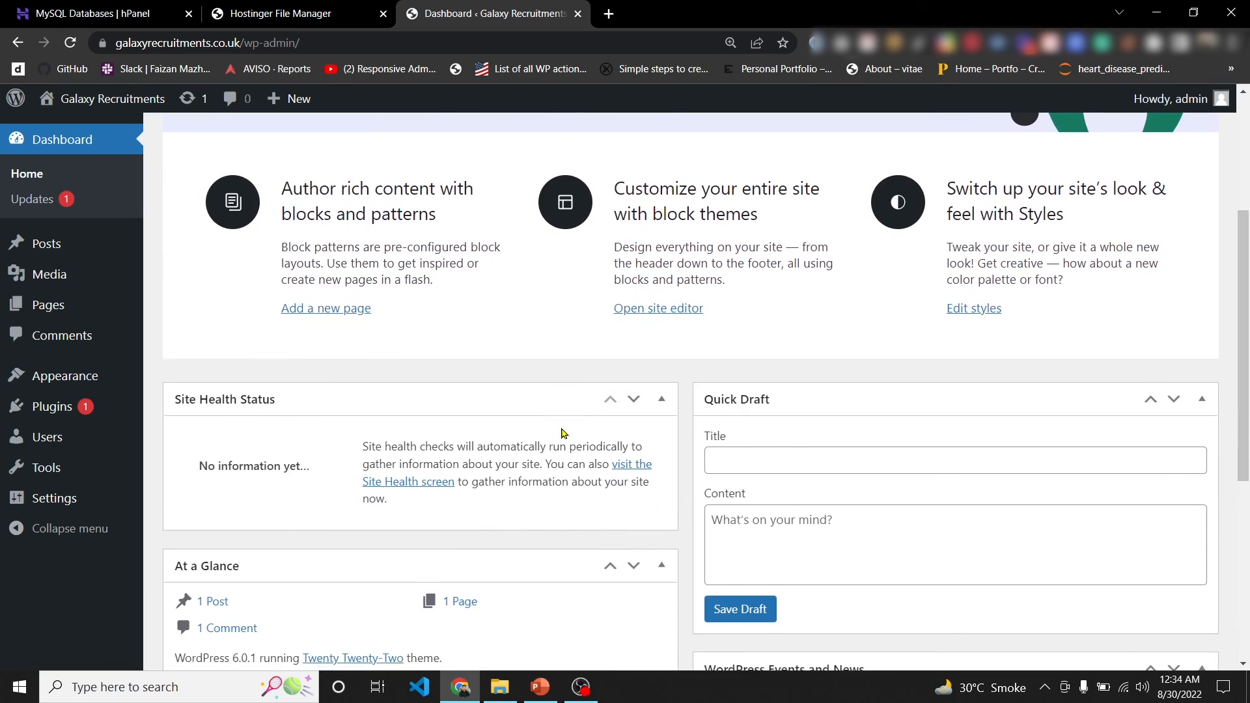
{"action": "scroll", "coordinate": [564, 434], "scroll_direction": "down", "scroll_amount": 2}
{"action": "scroll", "coordinate": [560, 456], "scroll_direction": "up", "scroll_amount": 9}
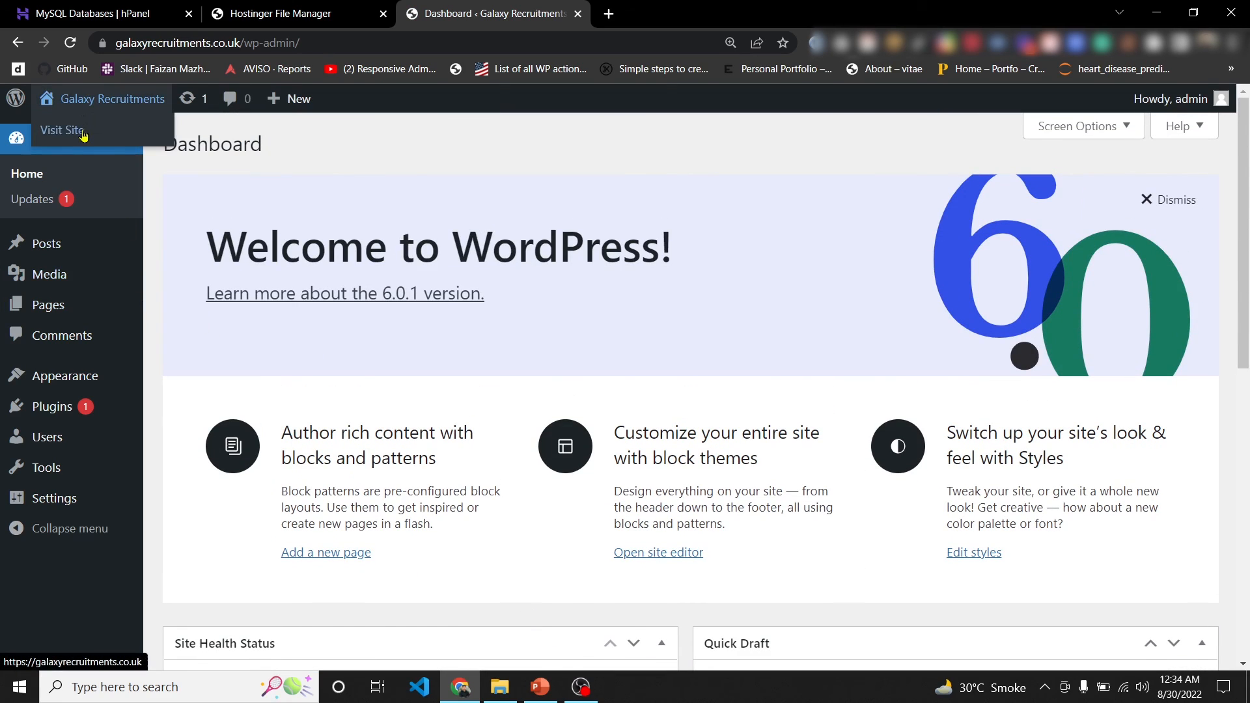
{"action": "right_click", "coordinate": [80, 129]}
{"action": "left_click", "coordinate": [124, 139]}
{"action": "left_click", "coordinate": [638, 8]}
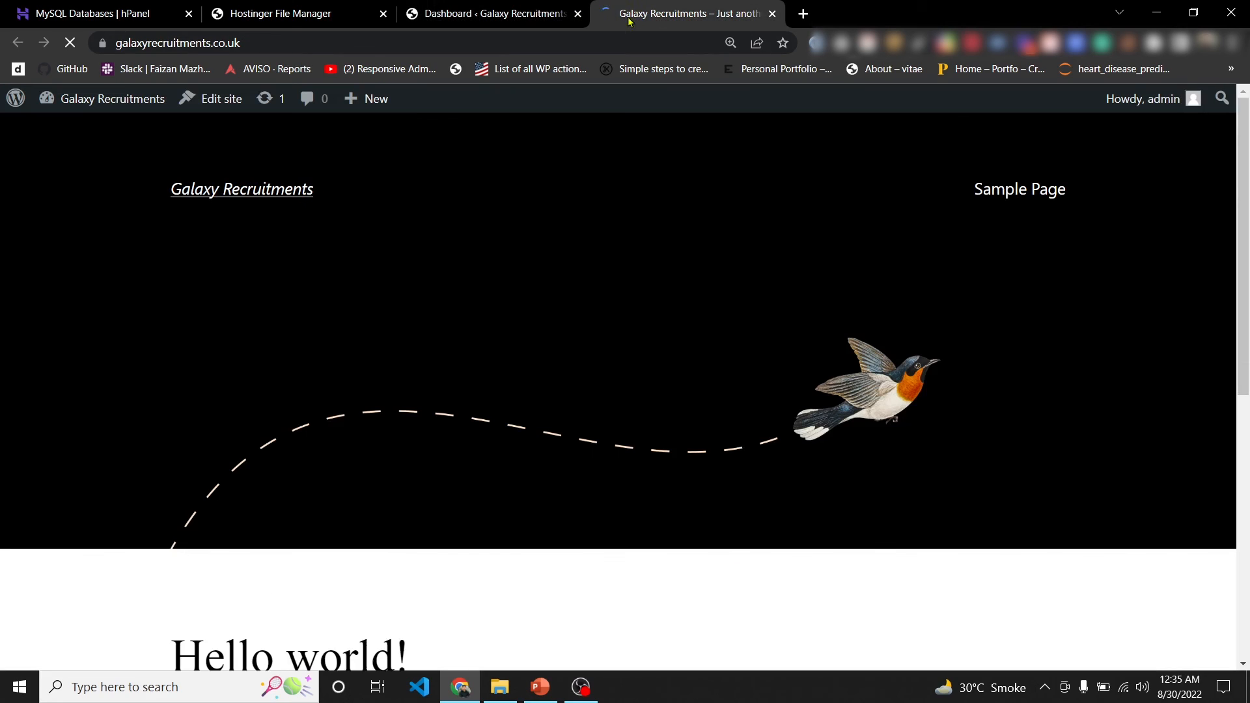